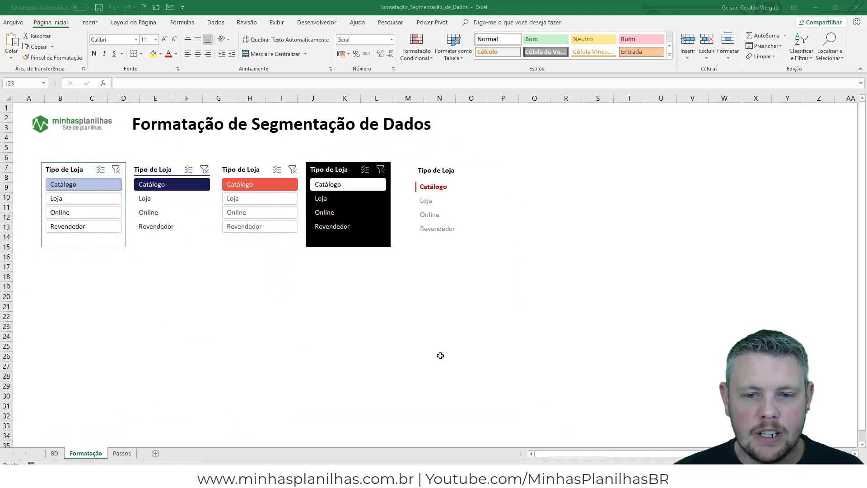
Step: Nudge the first Tipo de Loja slicer slightly and apply the light blue slicer style to it
{"action": "left_click", "coordinate": [451, 342]}
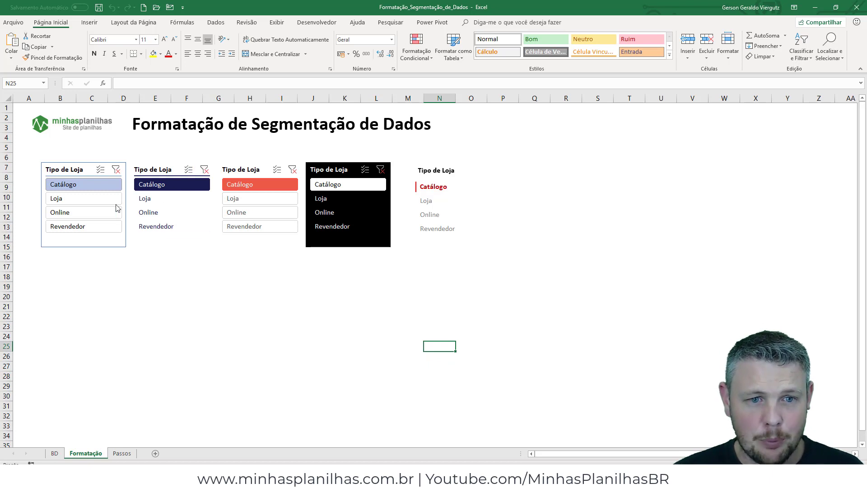
{"action": "left_click", "coordinate": [68, 169]}
{"action": "left_click_drag", "start_coordinate": [68, 168], "coordinate": [63, 159]}
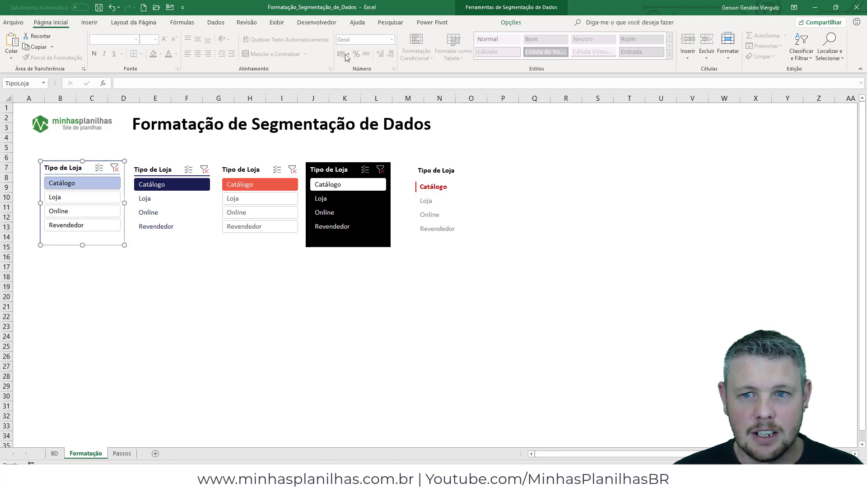
{"action": "left_click", "coordinate": [511, 22]}
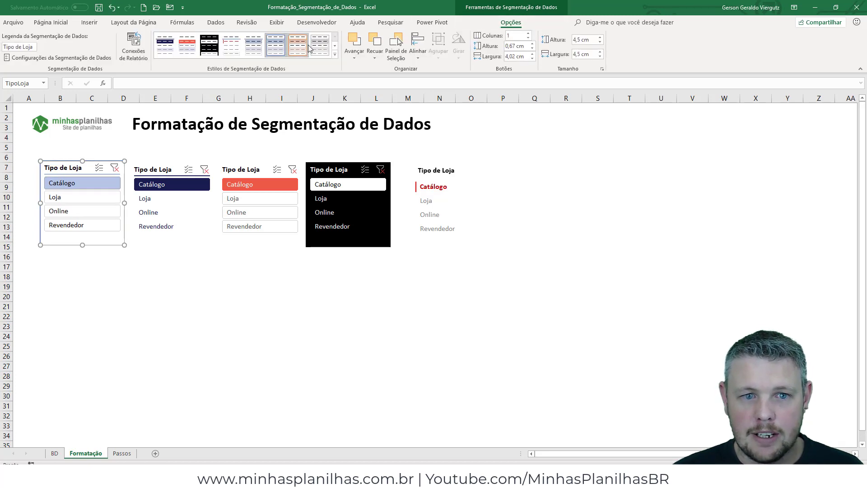
{"action": "left_click", "coordinate": [277, 47]}
{"action": "left_click", "coordinate": [345, 342]}
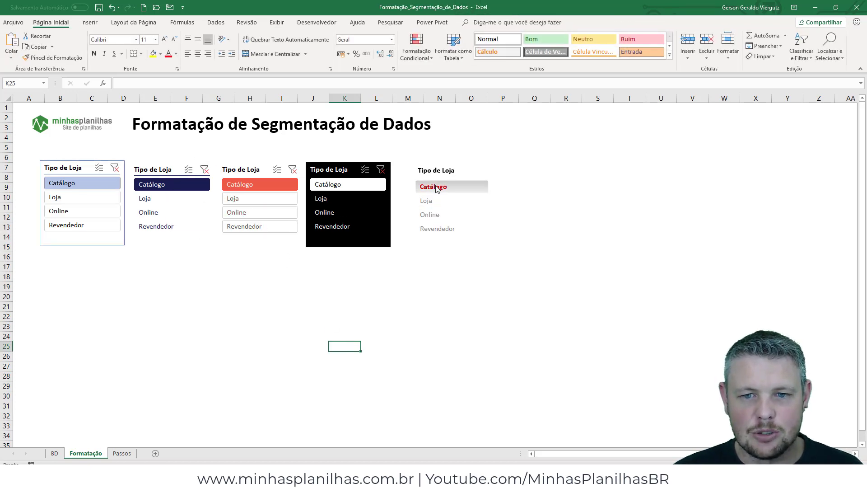
{"action": "left_click", "coordinate": [637, 205]}
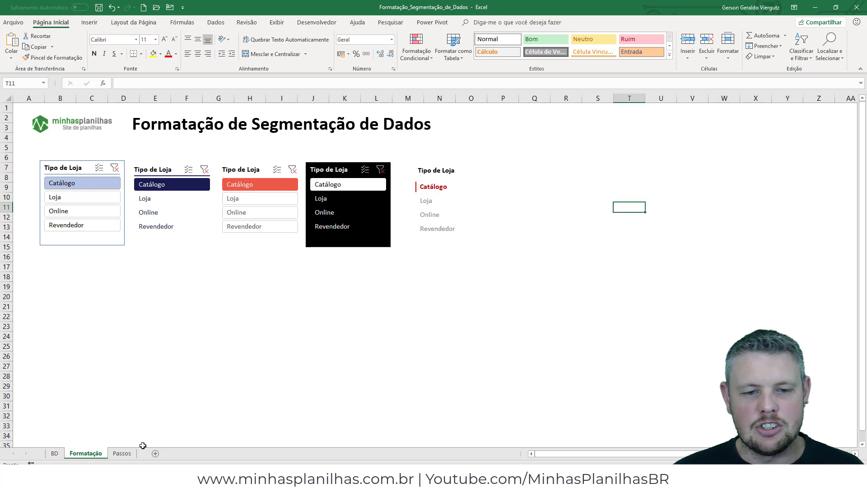
Step: Examine the diagram of slicer parts on the Passos sheet and return to the Formatação sheet
{"action": "left_click", "coordinate": [122, 453]}
{"action": "left_click", "coordinate": [337, 388]}
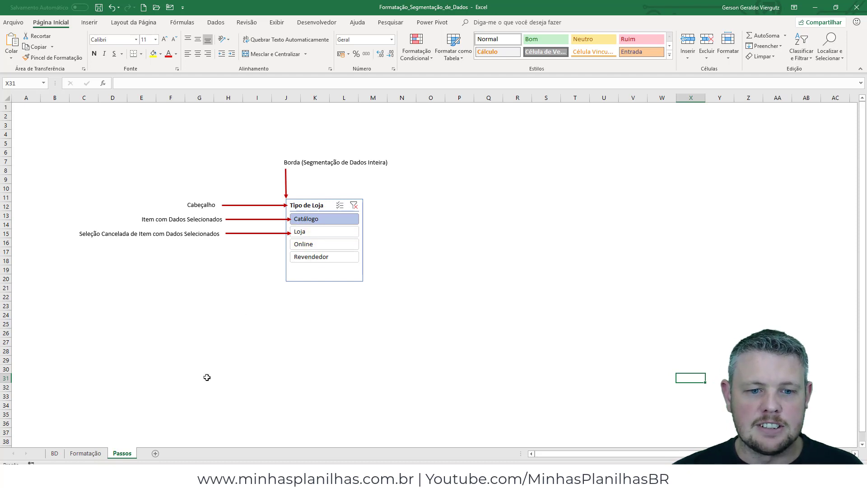
{"action": "left_click", "coordinate": [85, 452]}
{"action": "left_click", "coordinate": [276, 345]}
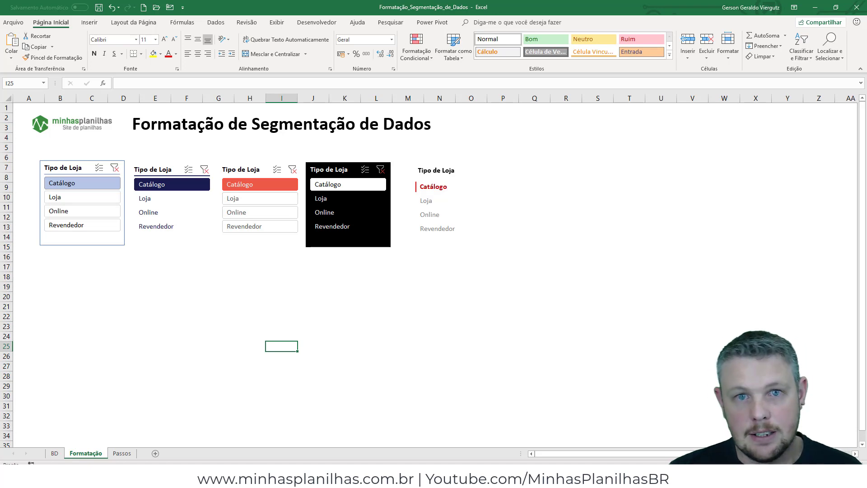
Step: Apply the gray banded table style to the sales data table on the BD sheet
{"action": "left_click", "coordinate": [54, 453]}
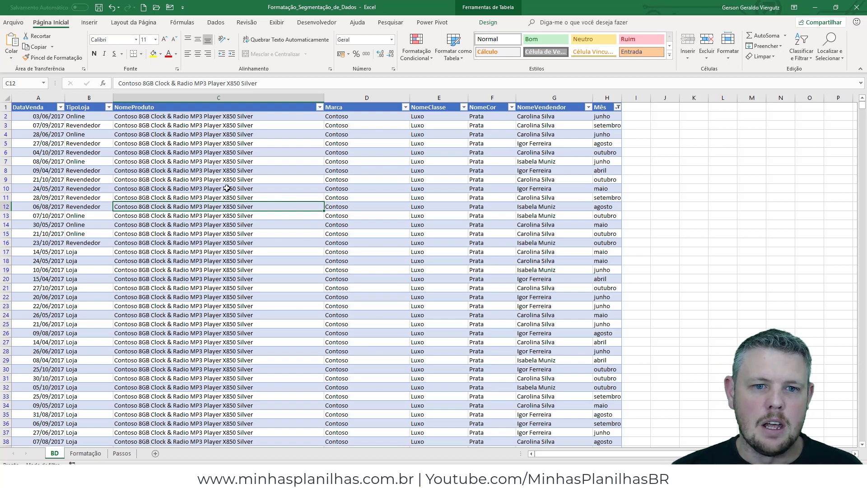
{"action": "left_click", "coordinate": [266, 190]}
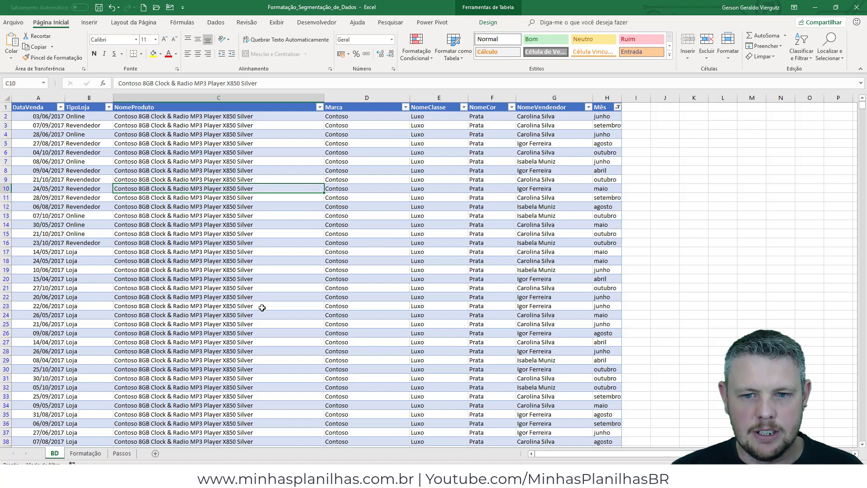
{"action": "left_click", "coordinate": [488, 24]}
{"action": "left_click", "coordinate": [620, 45]}
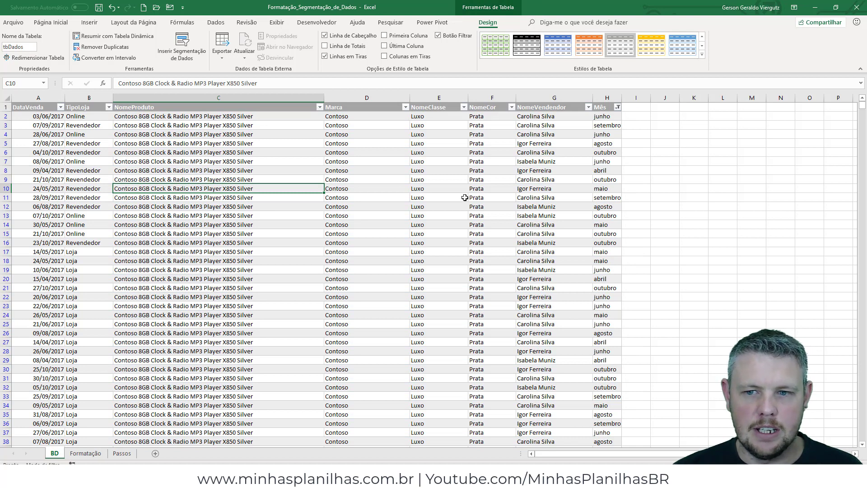
{"action": "left_click", "coordinate": [713, 171]}
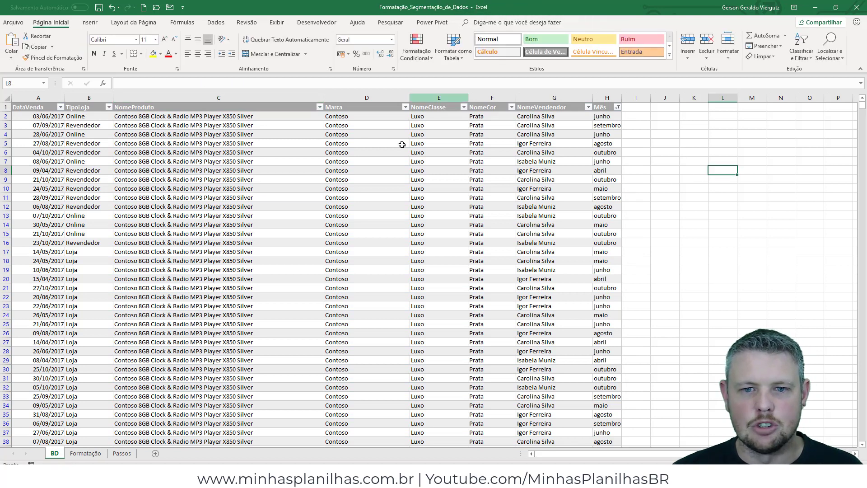
Step: Check the name assigned to the sales data table
{"action": "left_click", "coordinate": [358, 159]}
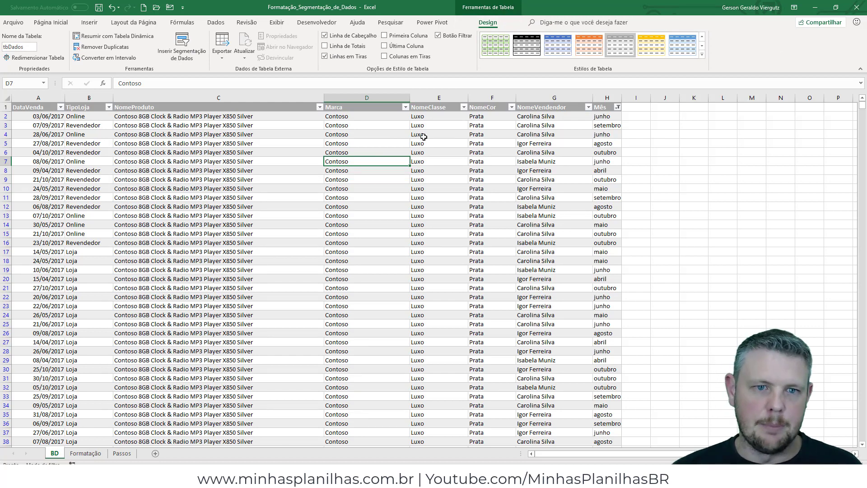
{"action": "left_click", "coordinate": [33, 47]}
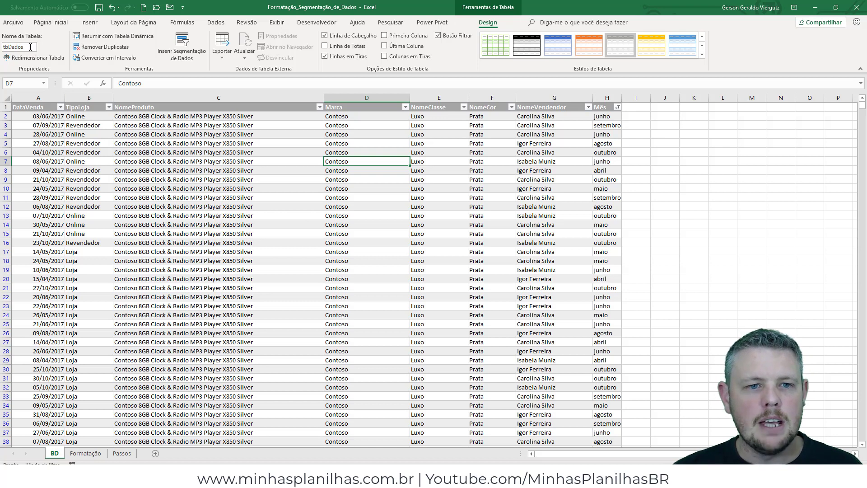
{"action": "left_click", "coordinate": [33, 48]}
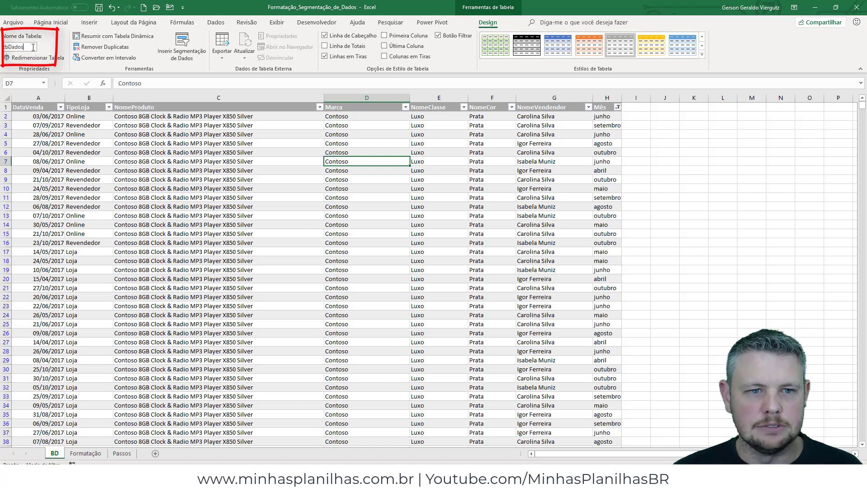
Step: Insert a NomeVendendor slicer for the data table and place it in the empty columns beside the data
{"action": "left_click", "coordinate": [213, 193]}
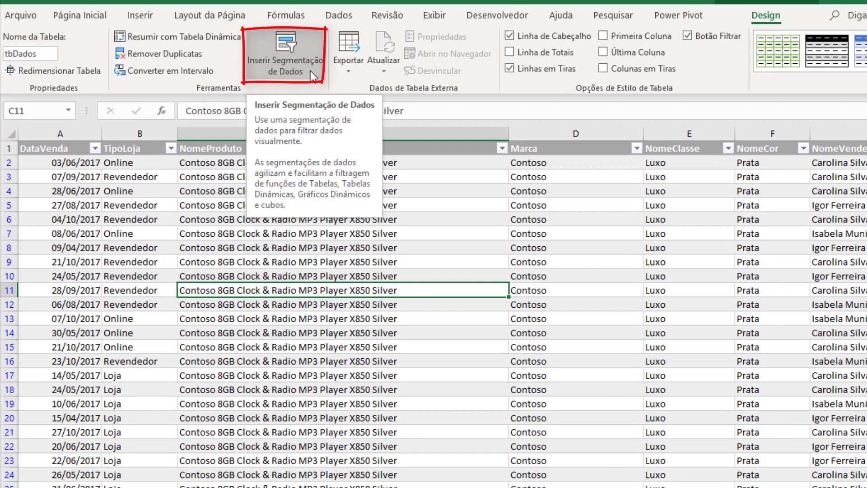
{"action": "left_click", "coordinate": [311, 72]}
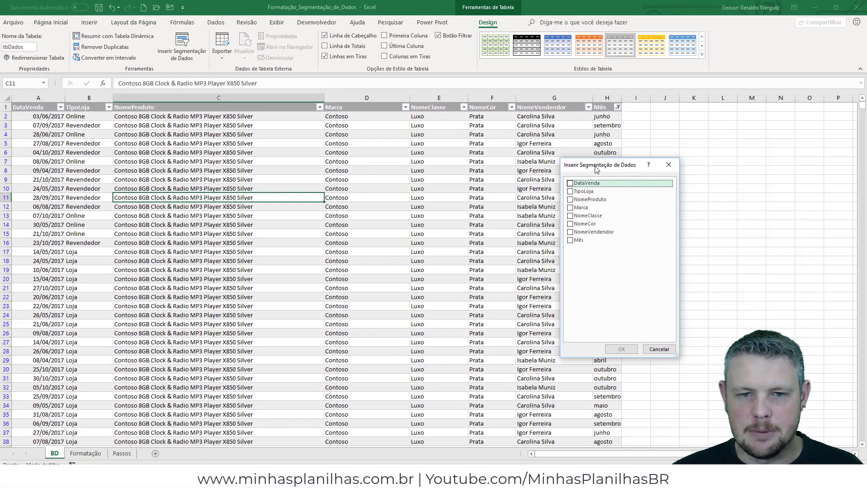
{"action": "left_click_drag", "start_coordinate": [596, 168], "coordinate": [700, 150]}
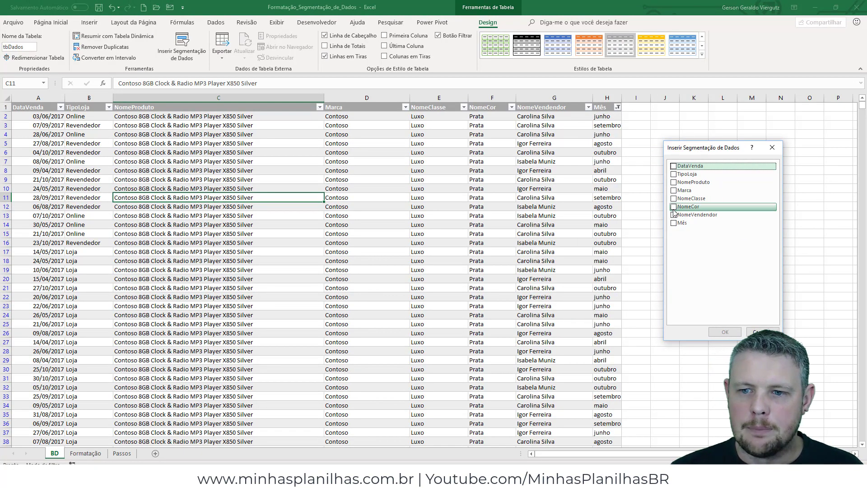
{"action": "left_click", "coordinate": [673, 215]}
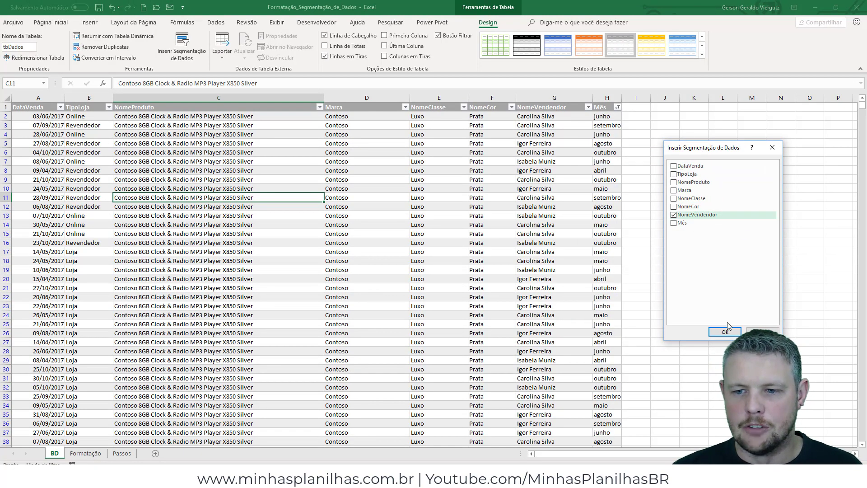
{"action": "left_click", "coordinate": [724, 332]}
{"action": "left_click_drag", "start_coordinate": [420, 227], "coordinate": [665, 161]}
{"action": "left_click", "coordinate": [758, 175]}
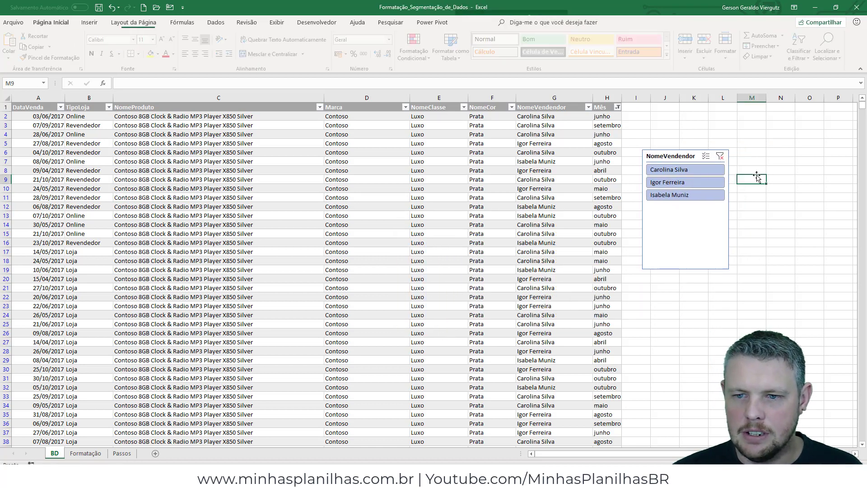
Step: Filter the table by each of the three sellers in turn using the NomeVendendor slicer
{"action": "left_click", "coordinate": [675, 170]}
{"action": "left_click", "coordinate": [676, 183]}
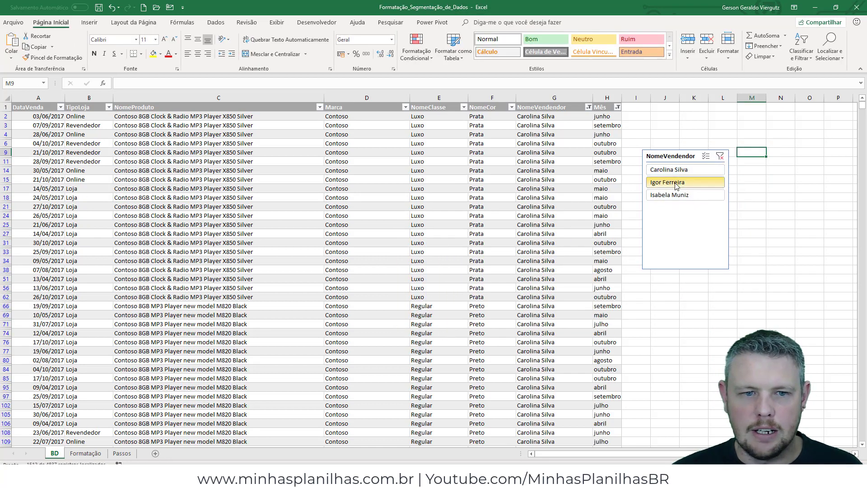
{"action": "scroll", "coordinate": [316, 217], "scroll_direction": "down", "scroll_amount": 5}
{"action": "scroll", "coordinate": [344, 226], "scroll_direction": "up", "scroll_amount": 5}
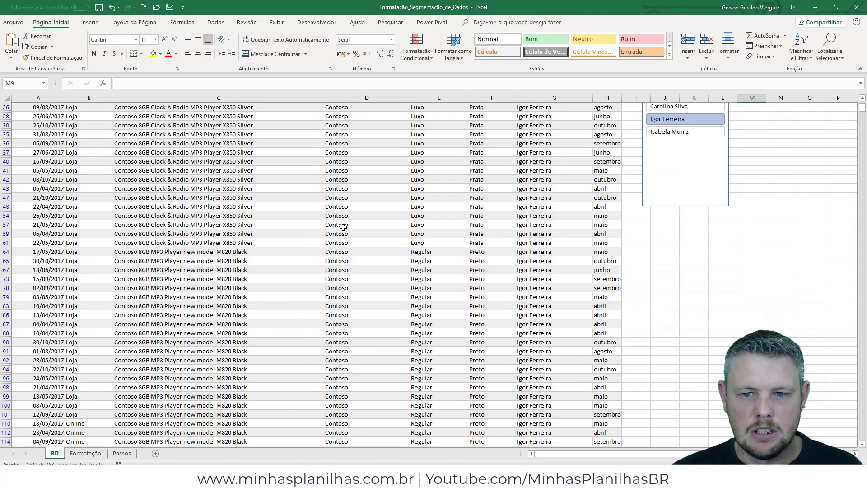
{"action": "left_click", "coordinate": [674, 194]}
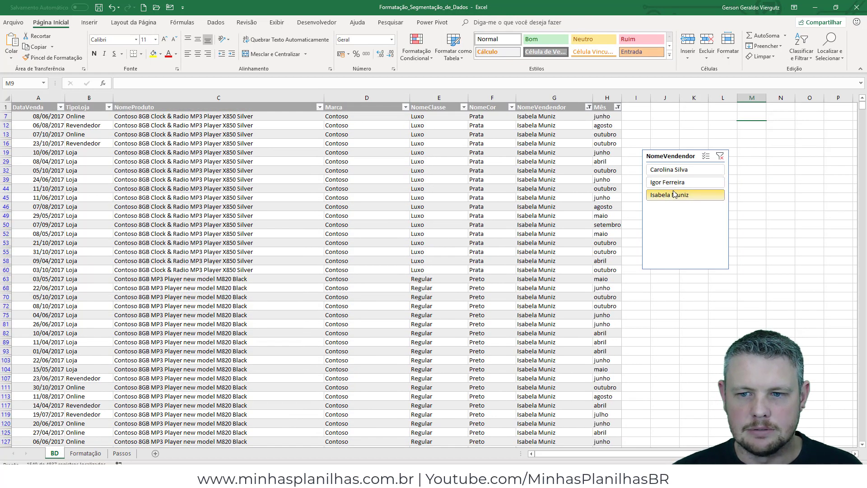
Step: Clear the seller filter and delete the NomeVendendor slicer from the BD sheet
{"action": "left_click", "coordinate": [720, 157]}
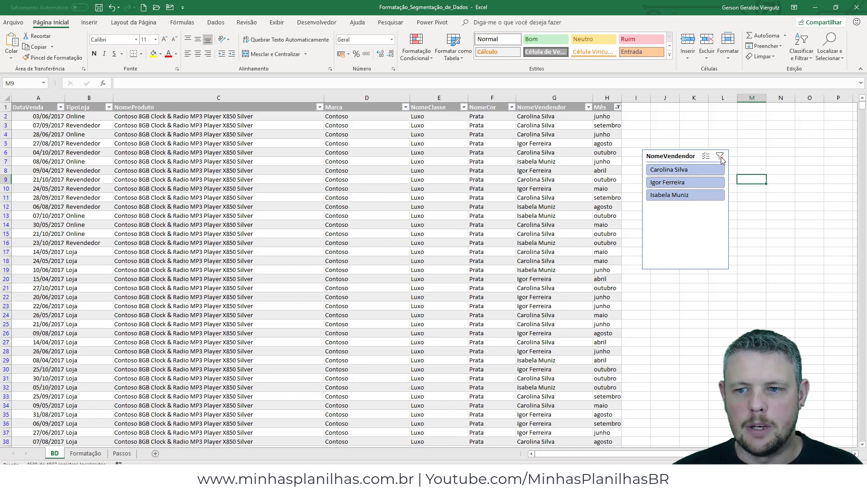
{"action": "left_click_drag", "start_coordinate": [674, 157], "coordinate": [685, 158]}
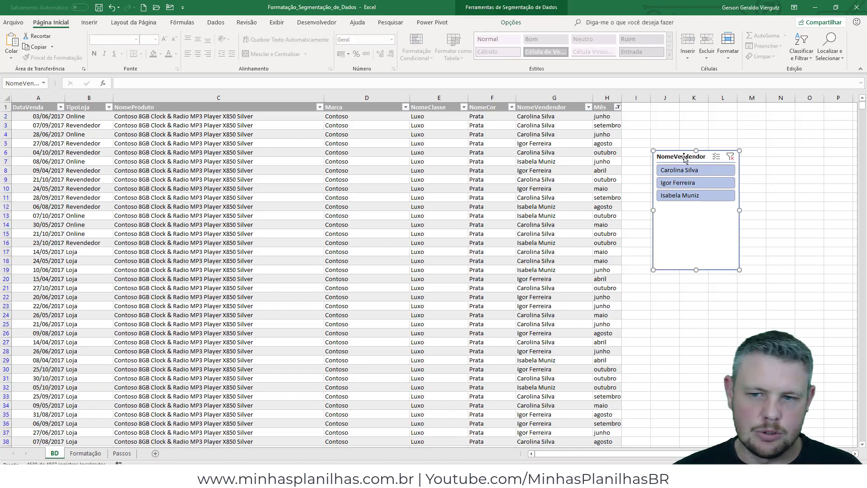
{"action": "key", "text": "Delete"}
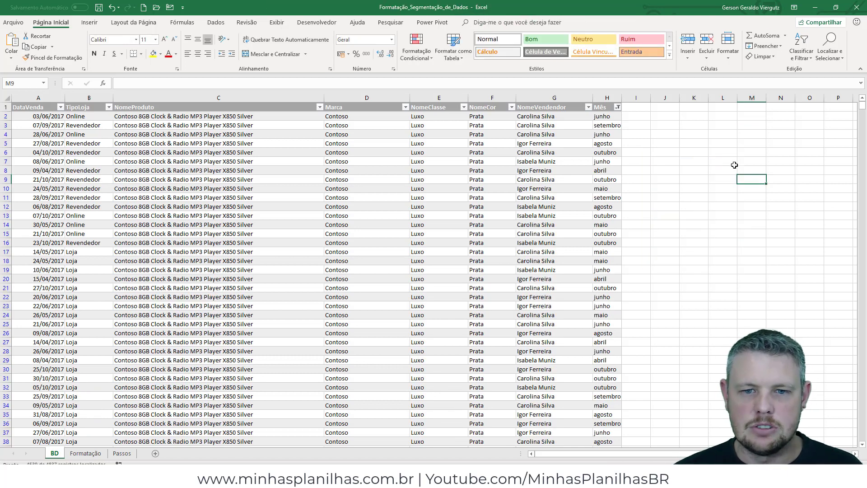
Step: Create a pivot table from tbDados on the existing Formatação sheet at cell Y16
{"action": "left_click", "coordinate": [266, 233]}
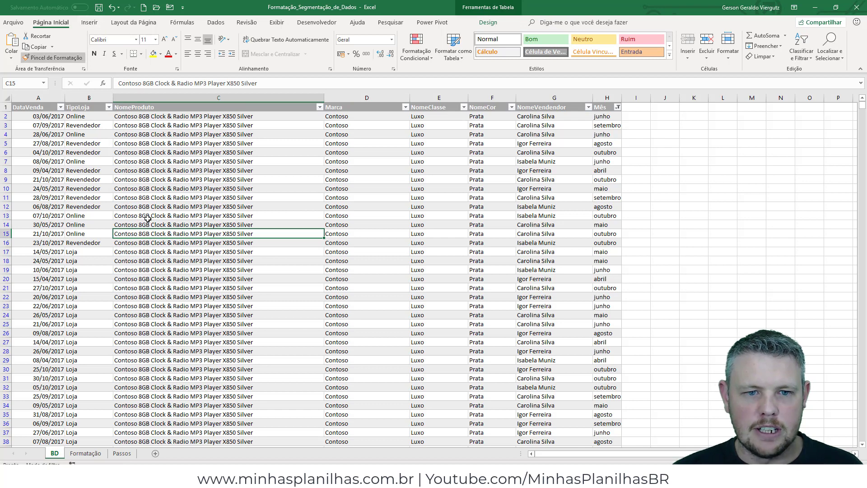
{"action": "left_click", "coordinate": [87, 23]}
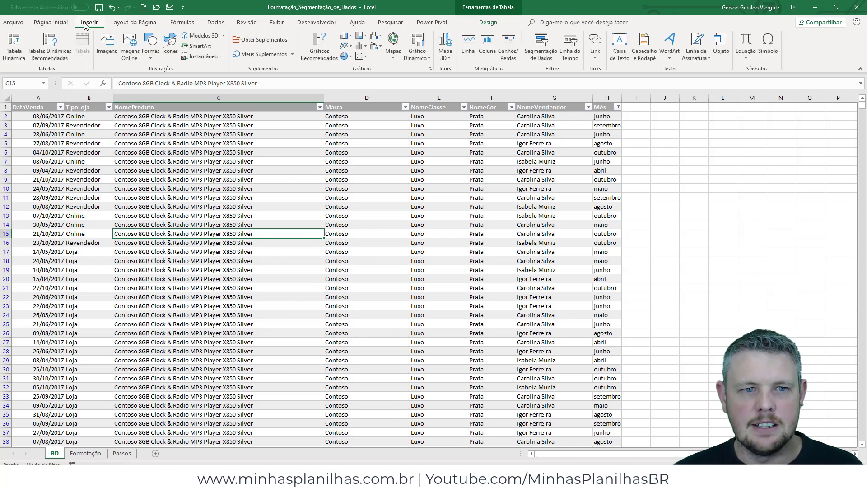
{"action": "left_click", "coordinate": [15, 51]}
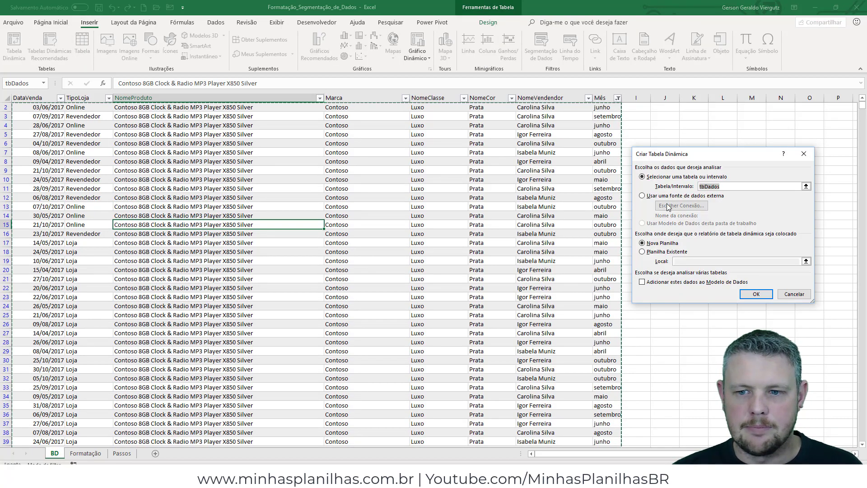
{"action": "left_click", "coordinate": [662, 253]}
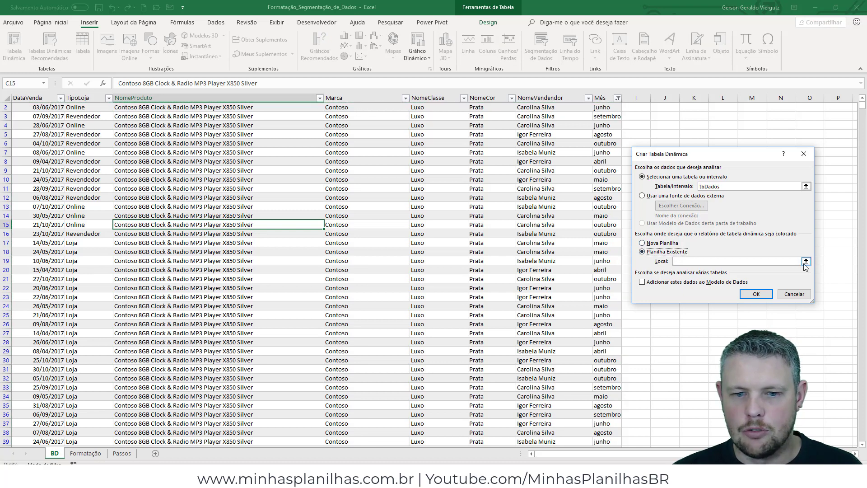
{"action": "left_click", "coordinate": [806, 261]}
{"action": "left_click", "coordinate": [85, 452]}
{"action": "left_click", "coordinate": [778, 253]}
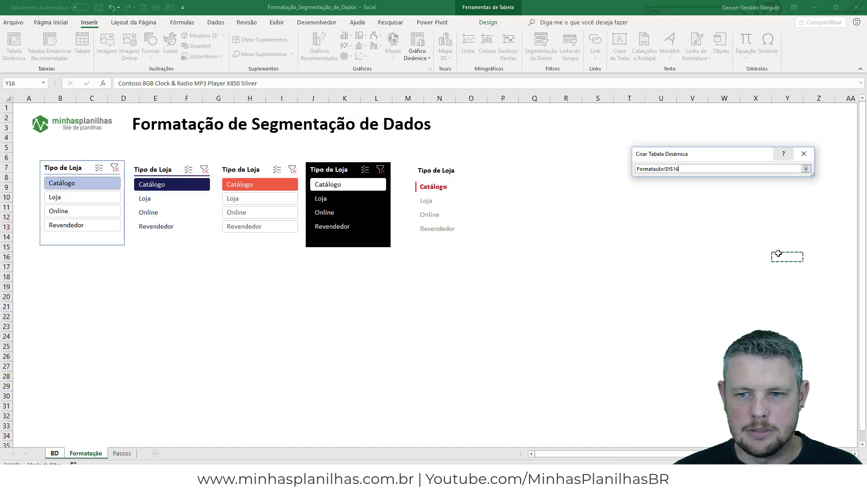
{"action": "left_click", "coordinate": [806, 168]}
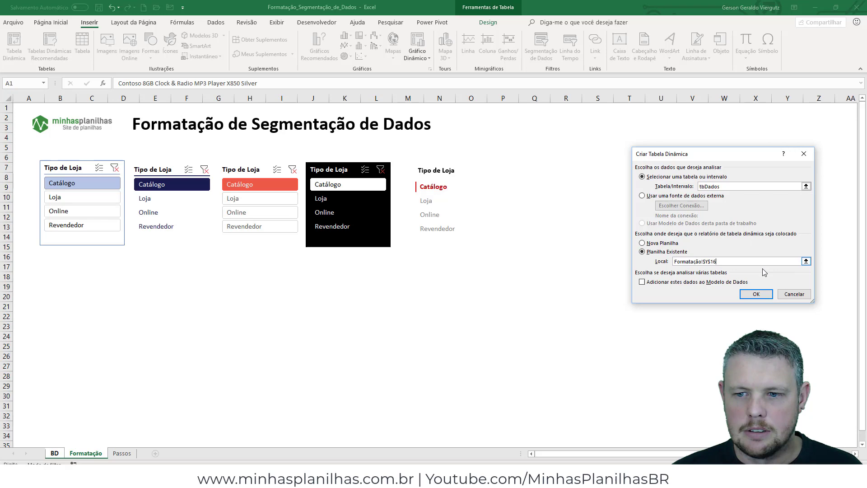
{"action": "left_click", "coordinate": [756, 294]}
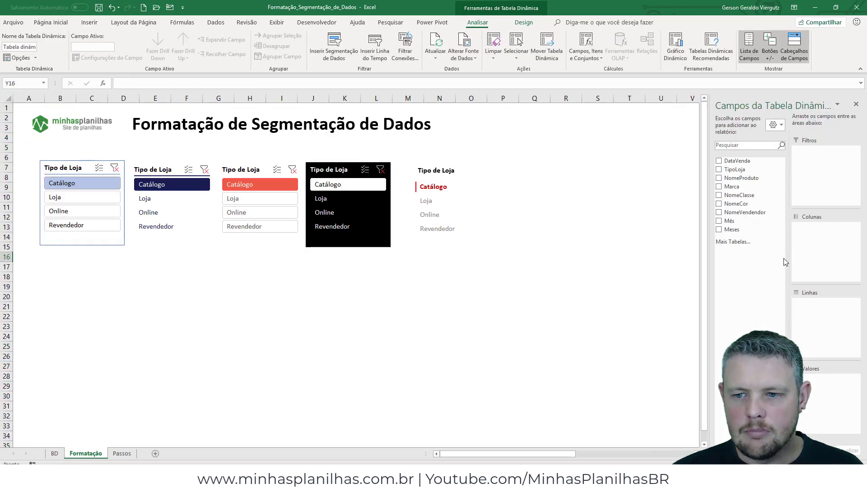
Step: Add NomeVendendor to the pivot table's rows and NomeProduto to its values
{"action": "left_click_drag", "start_coordinate": [562, 455], "coordinate": [646, 454]}
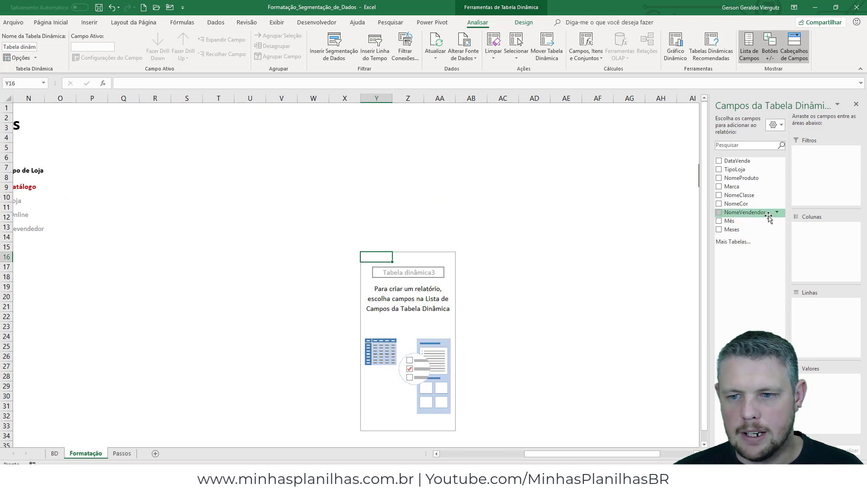
{"action": "left_click_drag", "start_coordinate": [750, 212], "coordinate": [825, 310]}
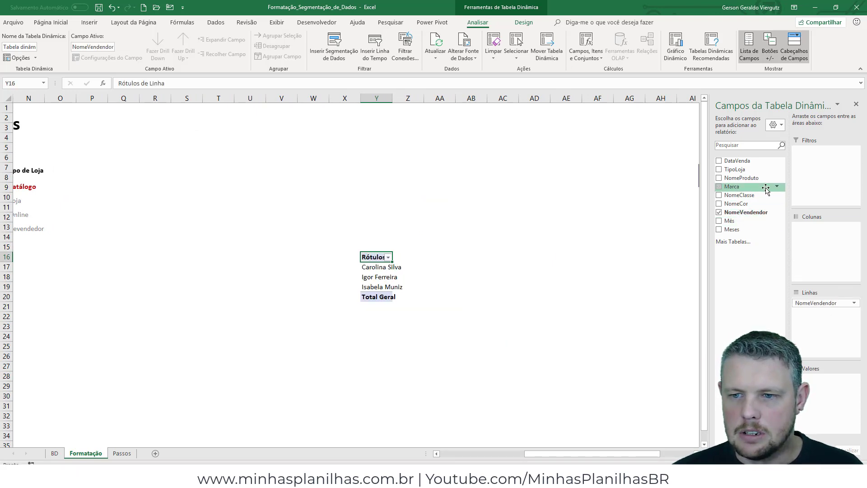
{"action": "left_click_drag", "start_coordinate": [752, 178], "coordinate": [822, 379]}
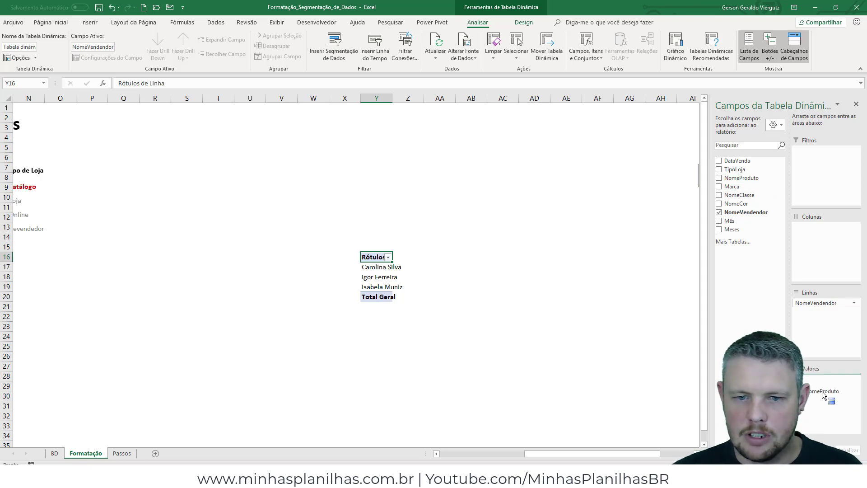
Step: Undo the creation of the seller pivot table at cell Y16 on the Formatação sheet
{"action": "left_click", "coordinate": [400, 269]}
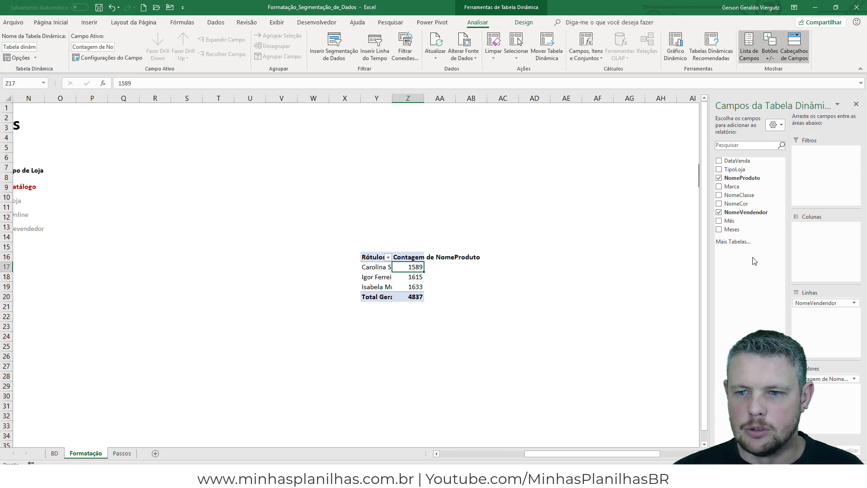
{"action": "scroll", "coordinate": [553, 445], "scroll_direction": "left", "scroll_amount": 5}
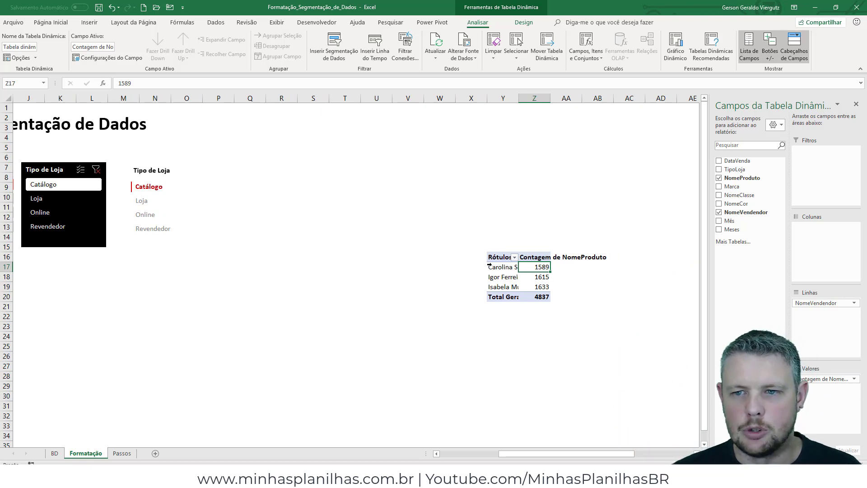
{"action": "key", "text": "ctrl+z"}
{"action": "key", "text": "ctrl+z"}
{"action": "key", "text": "ctrl+z"}
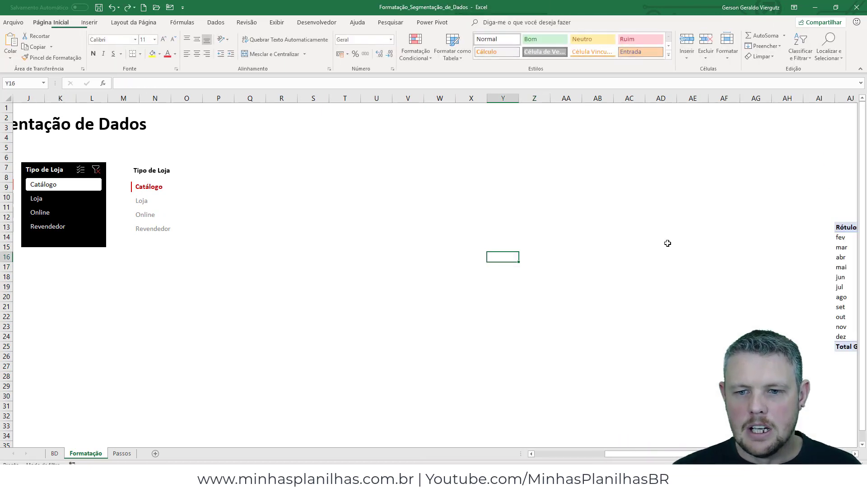
{"action": "left_click_drag", "start_coordinate": [636, 455], "coordinate": [551, 456]}
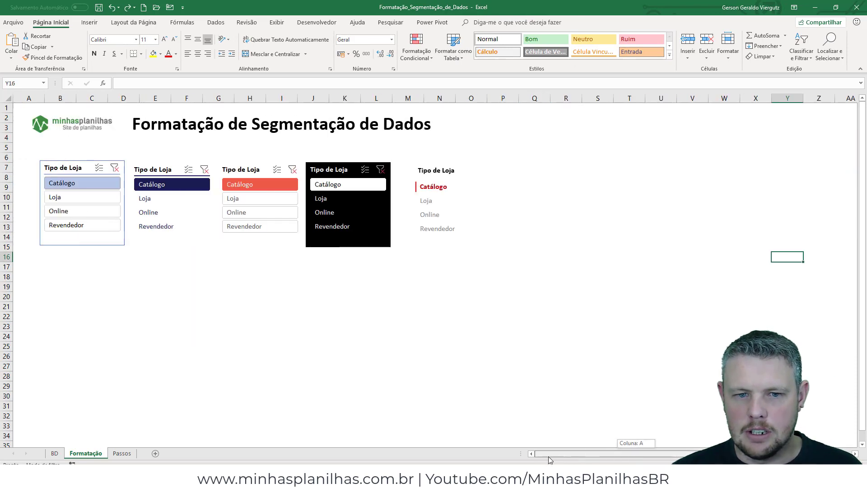
Step: Duplicate the built-in light style of the first Tipo de Loja slicer as a custom style named Aula youtube
{"action": "left_click", "coordinate": [382, 396]}
{"action": "left_click", "coordinate": [89, 166]}
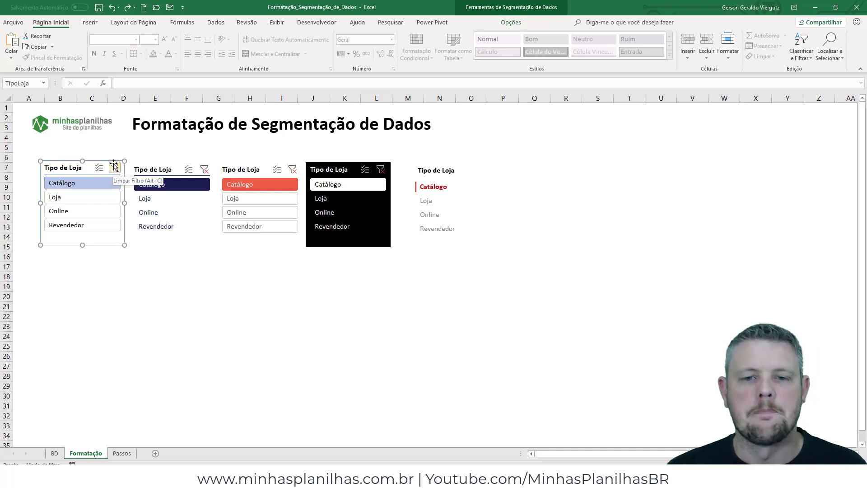
{"action": "left_click", "coordinate": [511, 23]}
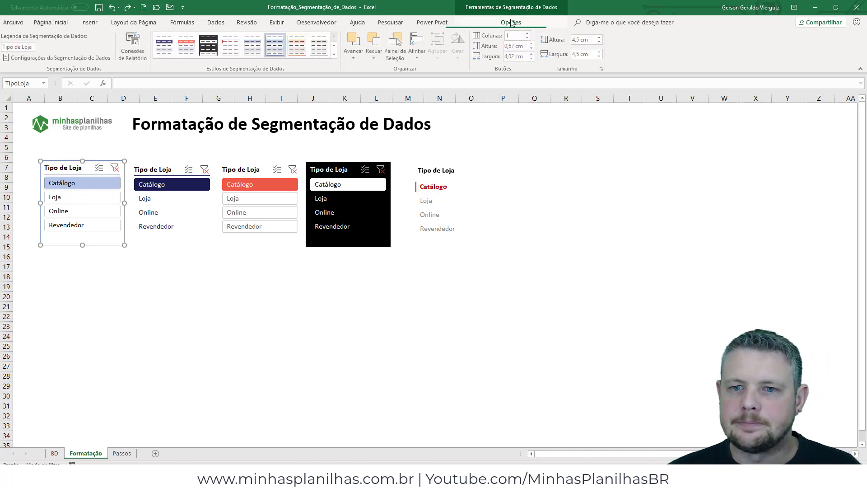
{"action": "left_click", "coordinate": [334, 55]}
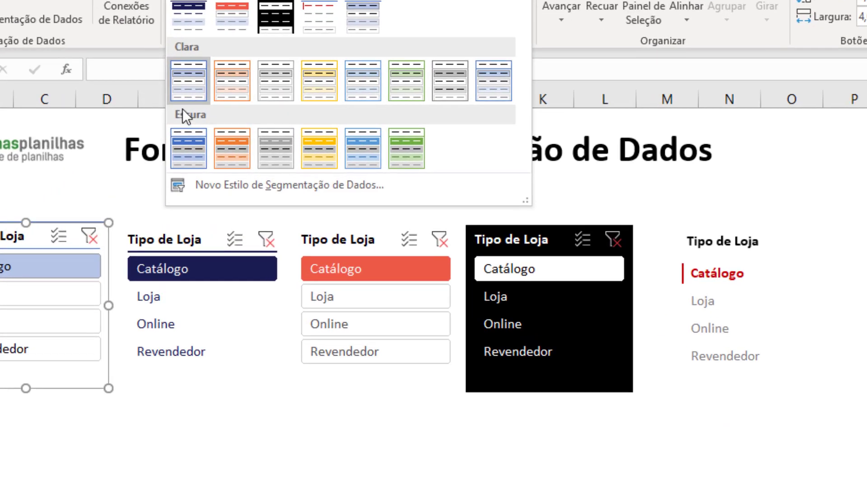
{"action": "right_click", "coordinate": [182, 94]}
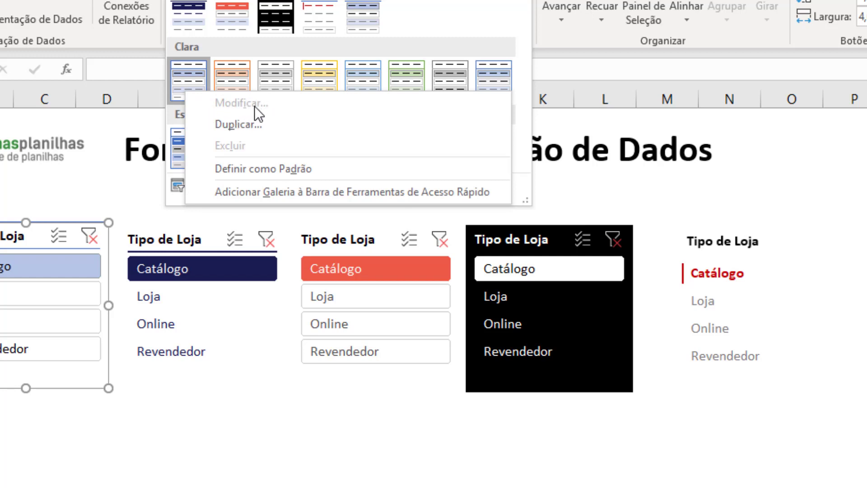
{"action": "left_click", "coordinate": [321, 474]}
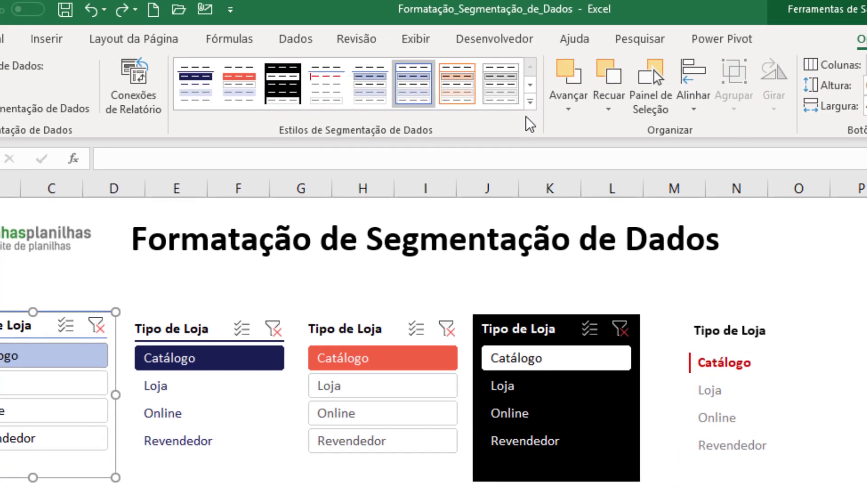
{"action": "left_click", "coordinate": [524, 20]}
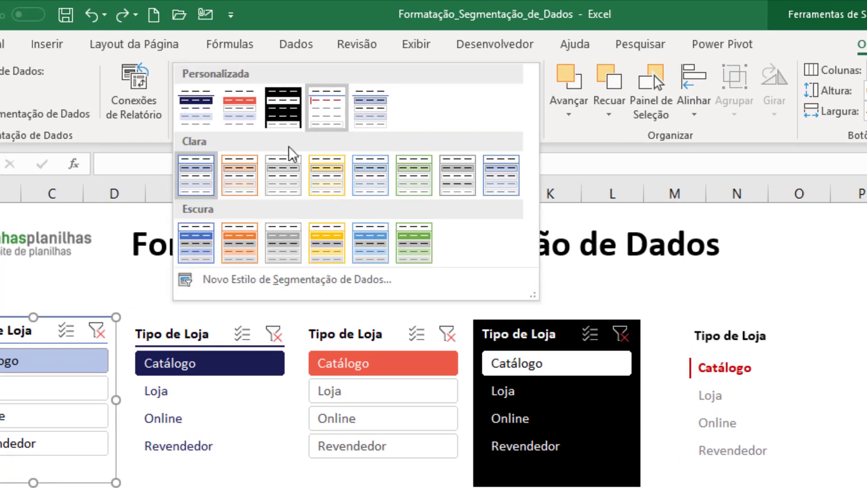
{"action": "right_click", "coordinate": [189, 179]}
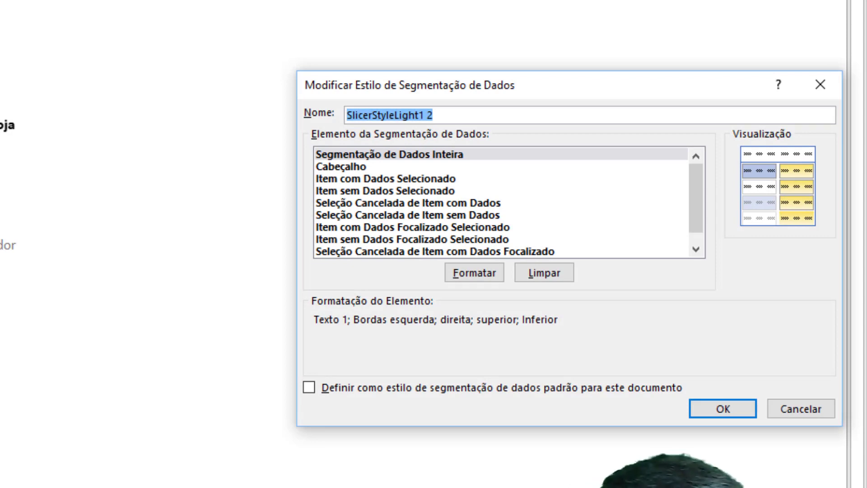
{"action": "type", "text": "Aula"}
{"action": "type", "text": "youtube"}
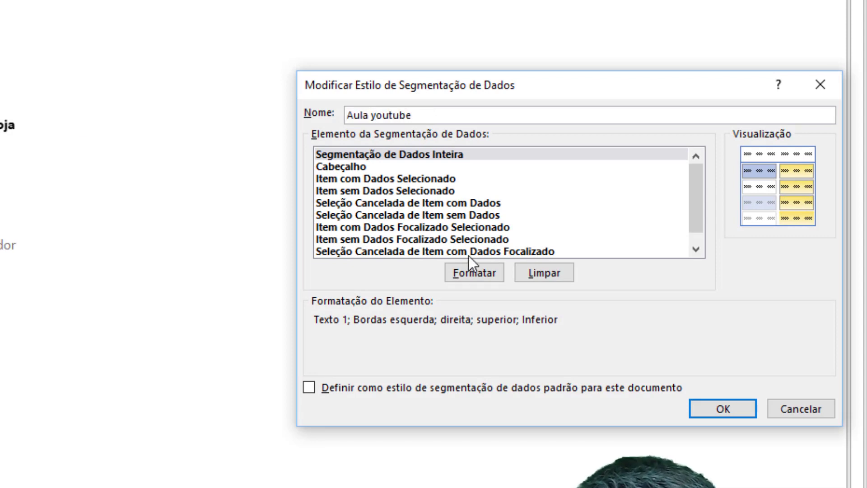
{"action": "left_click", "coordinate": [717, 406]}
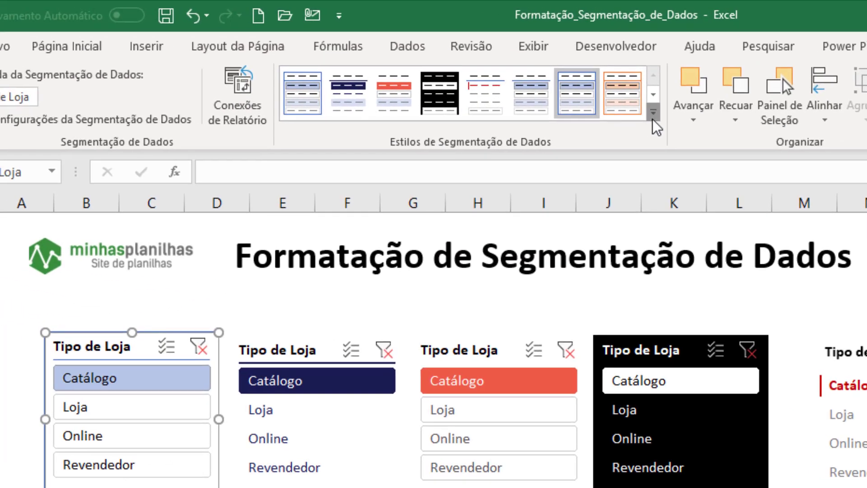
Step: Open the Aula youtube slicer style for modification and select its Segmentação de Dados Inteira element
{"action": "left_click", "coordinate": [653, 117]}
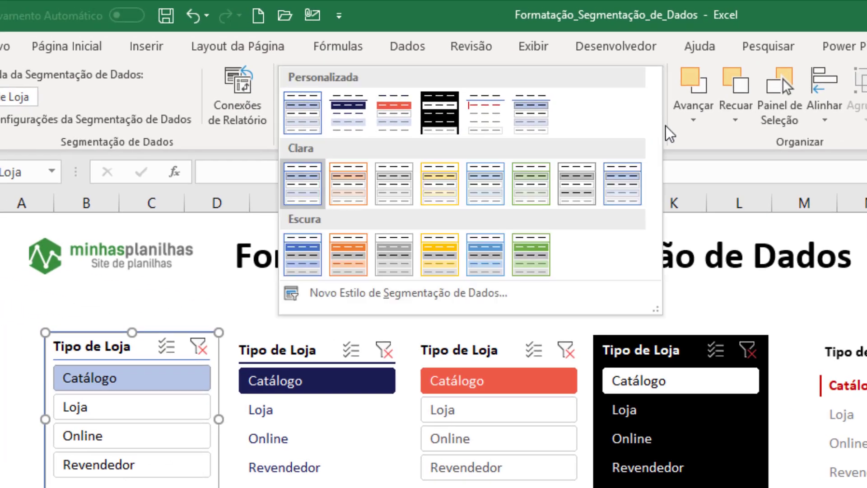
{"action": "right_click", "coordinate": [295, 121]}
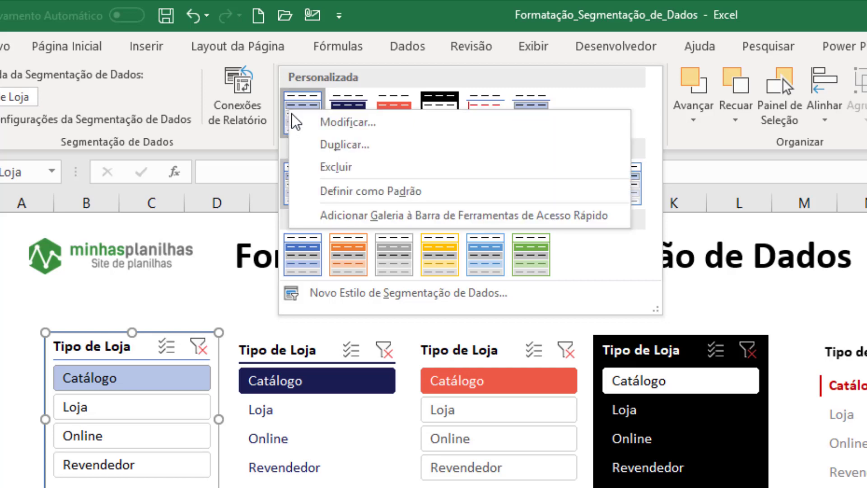
{"action": "left_click", "coordinate": [326, 127]}
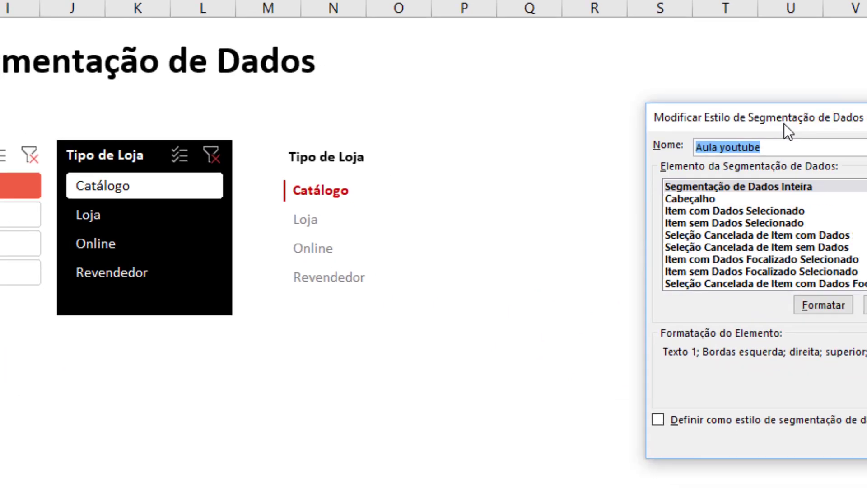
{"action": "left_click_drag", "start_coordinate": [784, 123], "coordinate": [459, 69]}
{"action": "scroll", "coordinate": [406, 190], "scroll_direction": "down", "scroll_amount": 1}
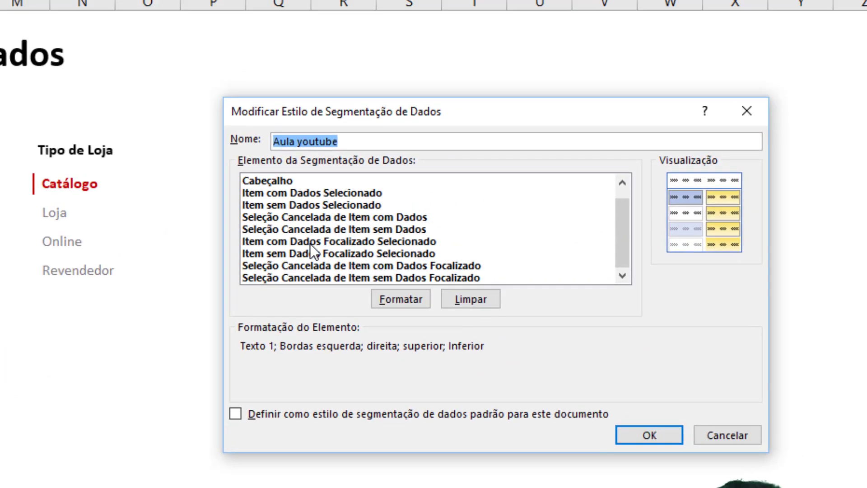
{"action": "scroll", "coordinate": [367, 236], "scroll_direction": "up", "scroll_amount": 1}
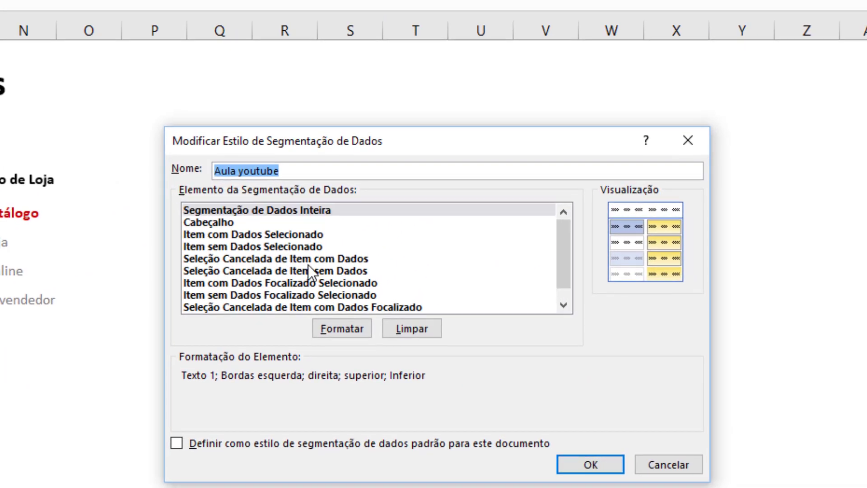
{"action": "left_click", "coordinate": [275, 213]}
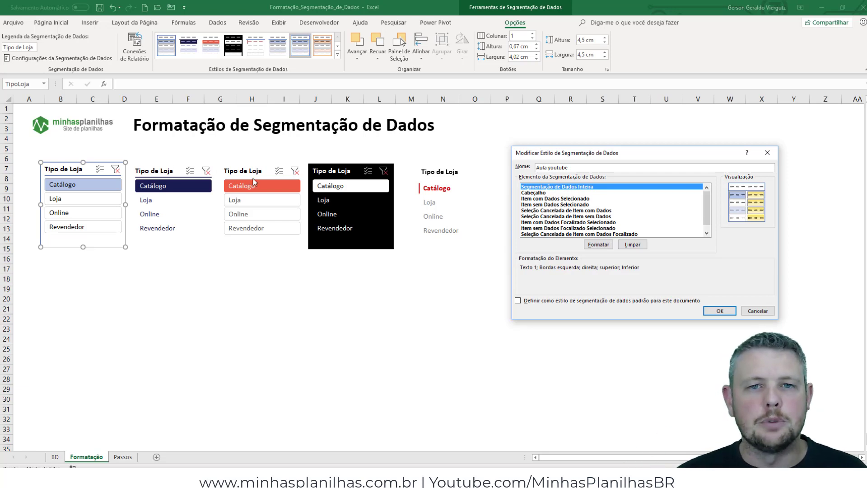
Step: Set the font of the Segmentação de Dados Inteira element to Century Gothic, size 14
{"action": "left_click", "coordinate": [598, 245]}
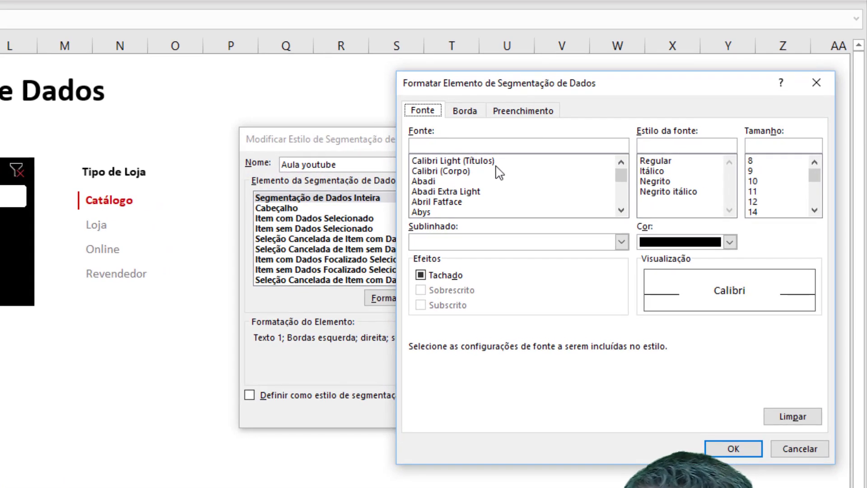
{"action": "scroll", "coordinate": [662, 172], "scroll_direction": "down", "scroll_amount": 1}
{"action": "scroll", "coordinate": [499, 173], "scroll_direction": "down", "scroll_amount": 15}
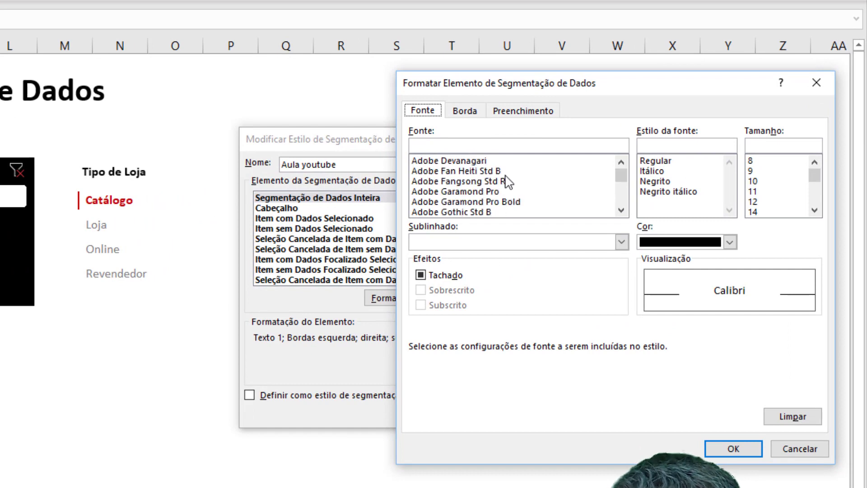
{"action": "scroll", "coordinate": [520, 192], "scroll_direction": "down", "scroll_amount": 20}
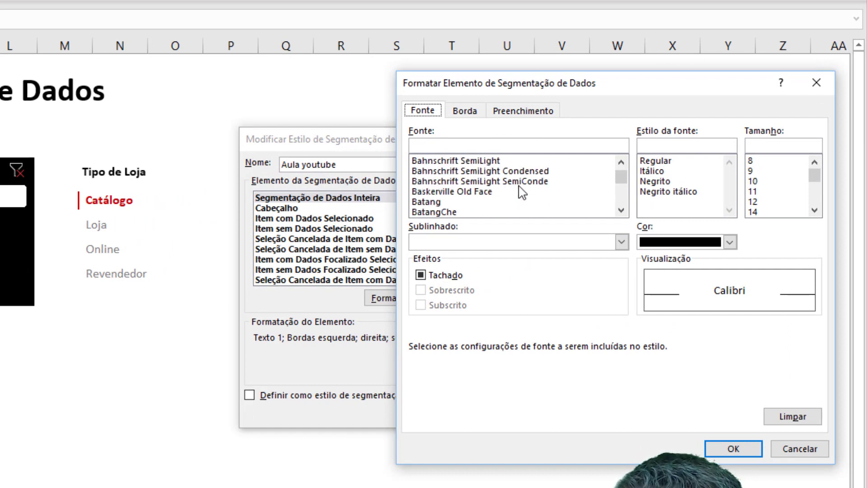
{"action": "scroll", "coordinate": [518, 193], "scroll_direction": "down", "scroll_amount": 4}
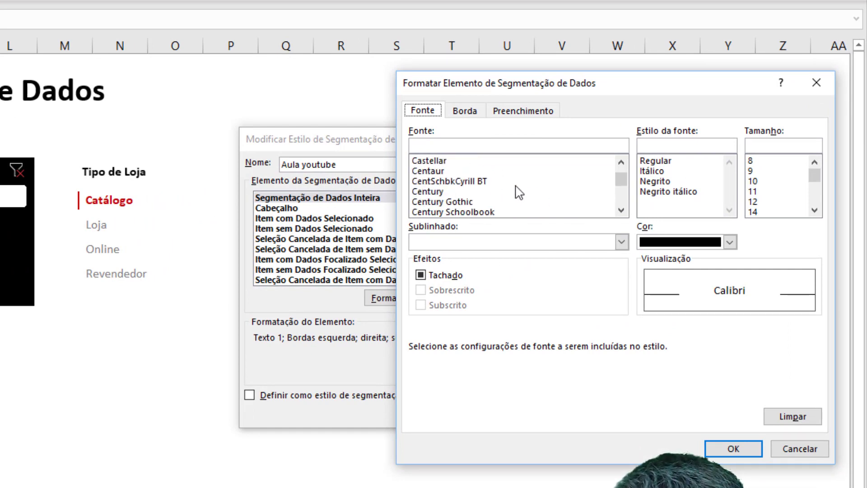
{"action": "left_click", "coordinate": [467, 183]}
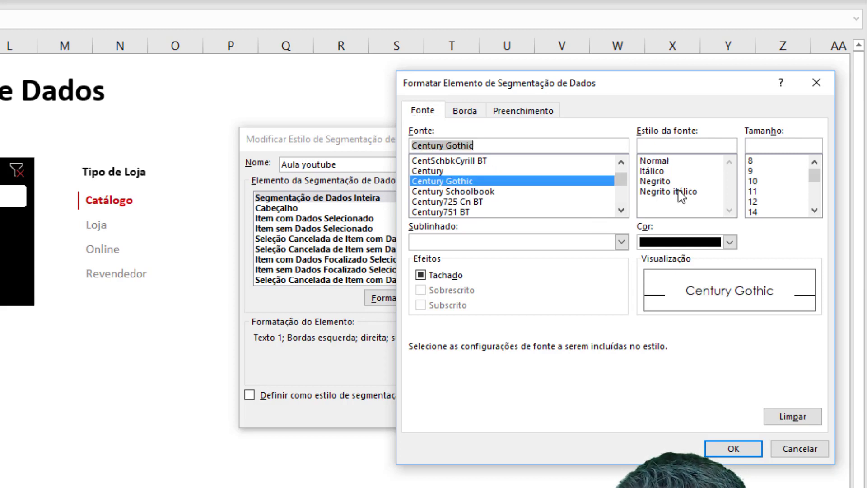
{"action": "left_click", "coordinate": [754, 212]}
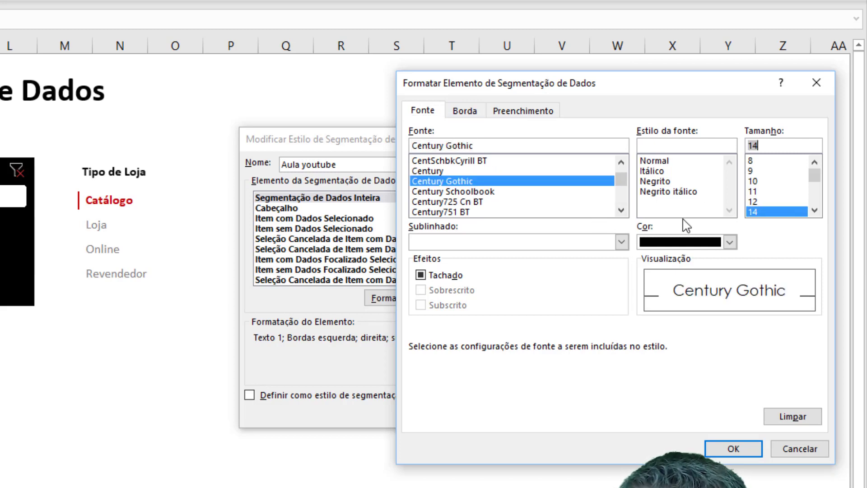
Step: Remove all borders from the Segmentação de Dados Inteira element and save the Aula youtube style
{"action": "left_click", "coordinate": [464, 115]}
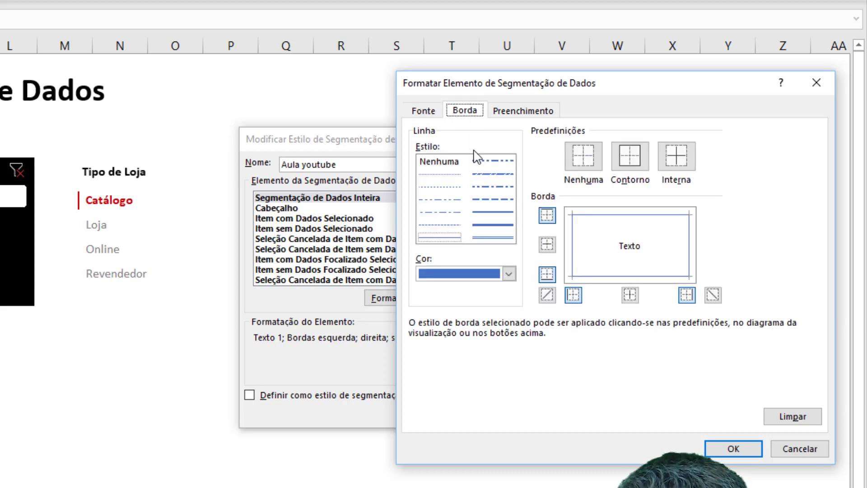
{"action": "left_click", "coordinate": [587, 157]}
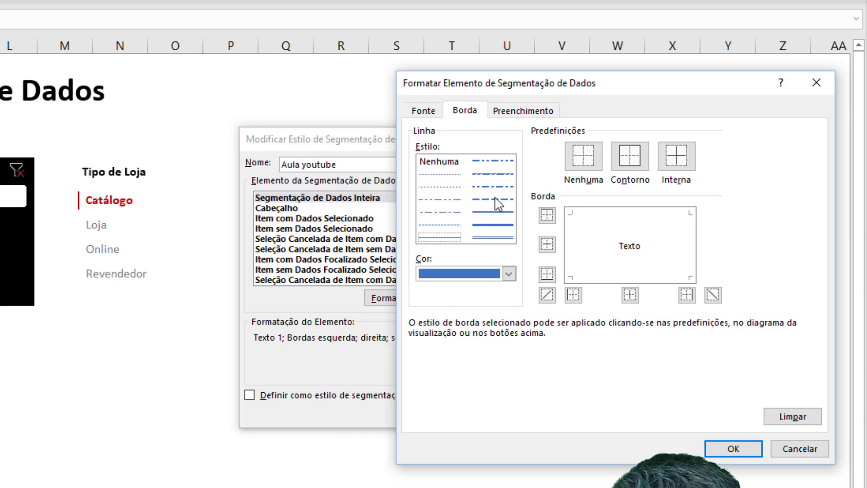
{"action": "left_click", "coordinate": [514, 113]}
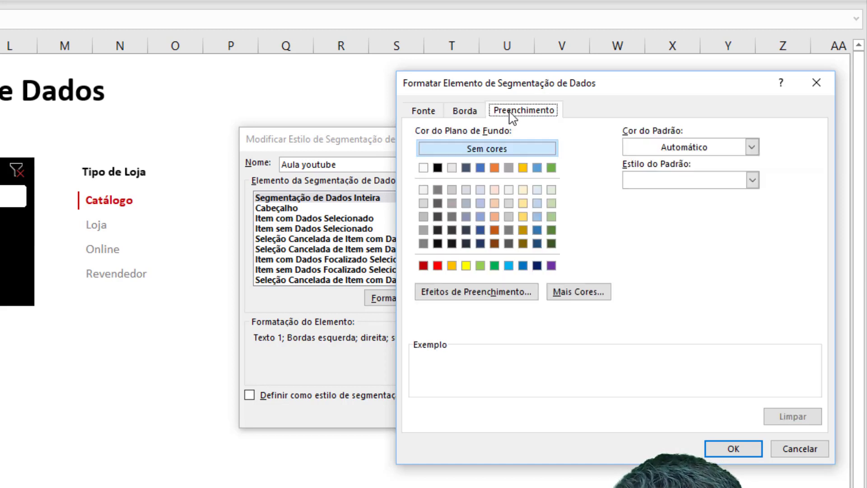
{"action": "left_click", "coordinate": [422, 110]}
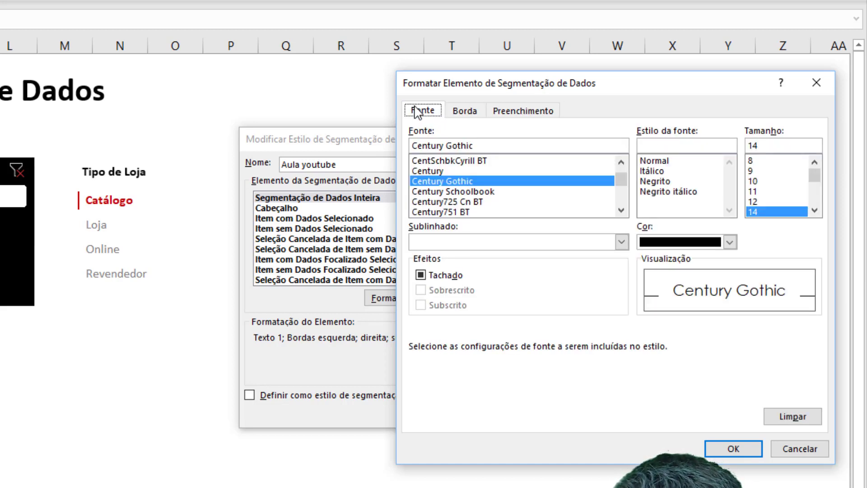
{"action": "left_click", "coordinate": [733, 448]}
{"action": "left_click", "coordinate": [594, 412]}
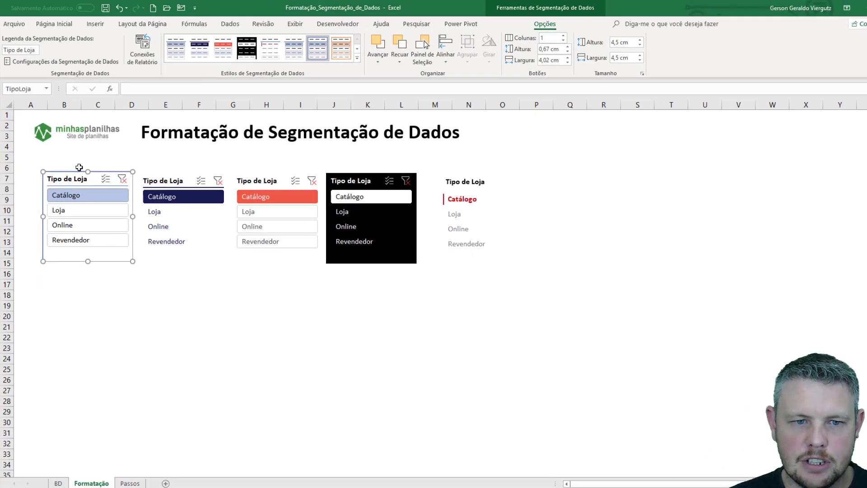
Step: Apply the custom Aula youtube style to the first Tipo de Loja slicer
{"action": "left_click", "coordinate": [356, 58]}
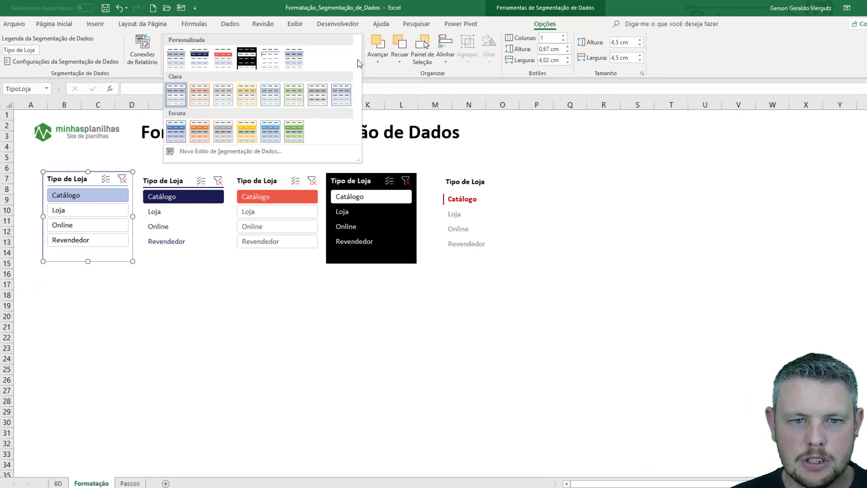
{"action": "left_click", "coordinate": [177, 63]}
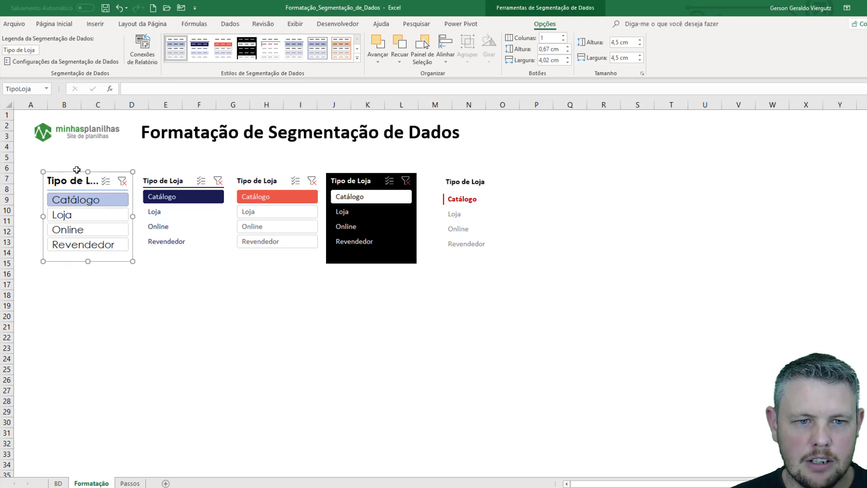
Step: Move the restyled slicer to the empty area around columns R to U and enlarge it to about 5.45 cm high by 5.9 cm wide
{"action": "left_click_drag", "start_coordinate": [68, 177], "coordinate": [627, 169]}
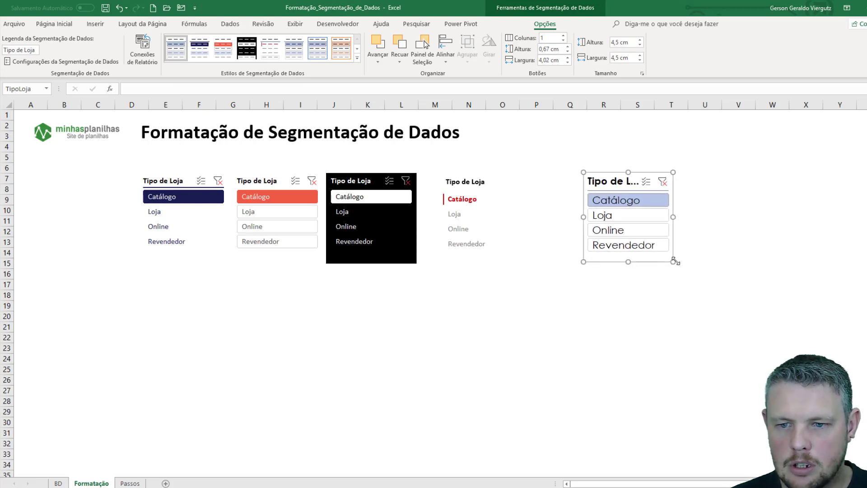
{"action": "left_click_drag", "start_coordinate": [674, 262], "coordinate": [704, 281]}
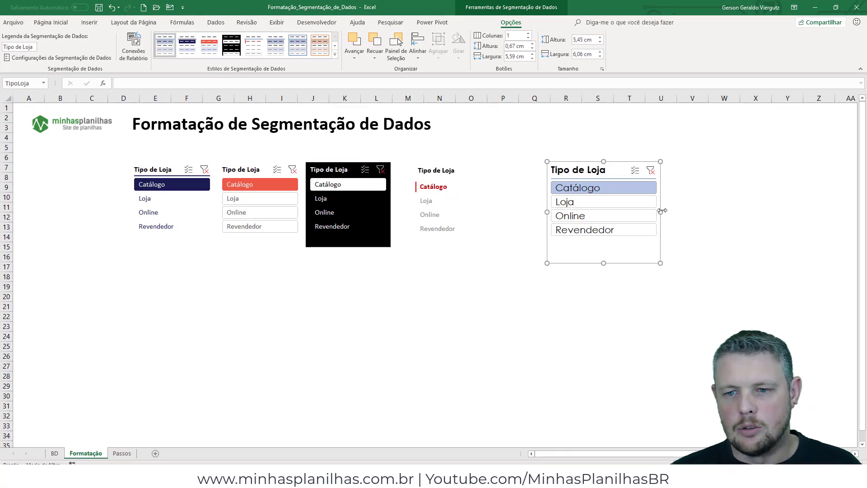
{"action": "left_click_drag", "start_coordinate": [682, 218], "coordinate": [680, 216]}
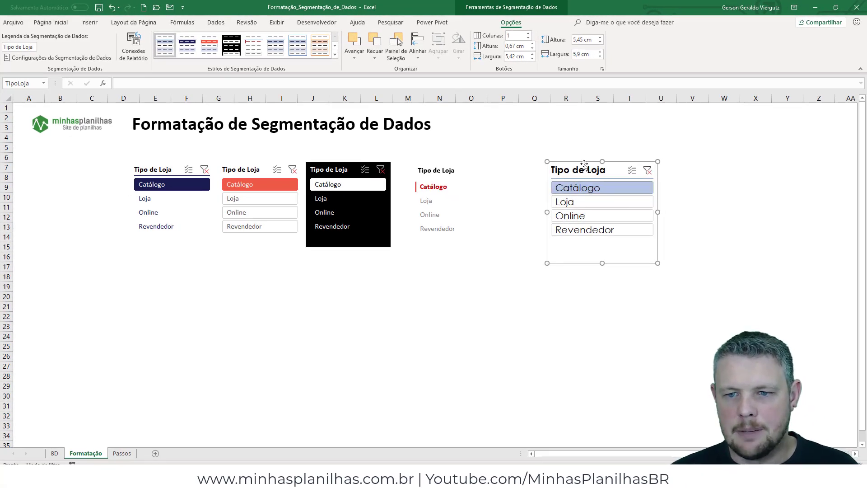
Step: Move the restyled slicer closer to the other slicers, to about columns Q to S starting near row 6
{"action": "left_click_drag", "start_coordinate": [584, 164], "coordinate": [547, 160]}
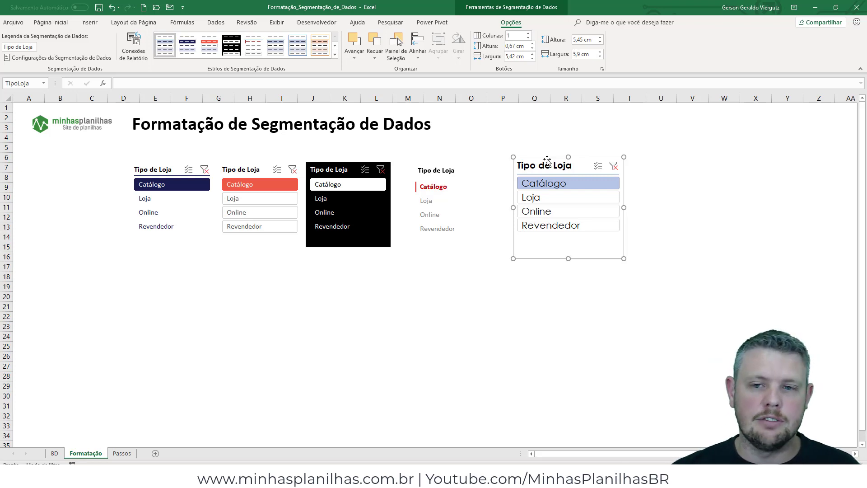
{"action": "left_click_drag", "start_coordinate": [543, 161], "coordinate": [543, 156]}
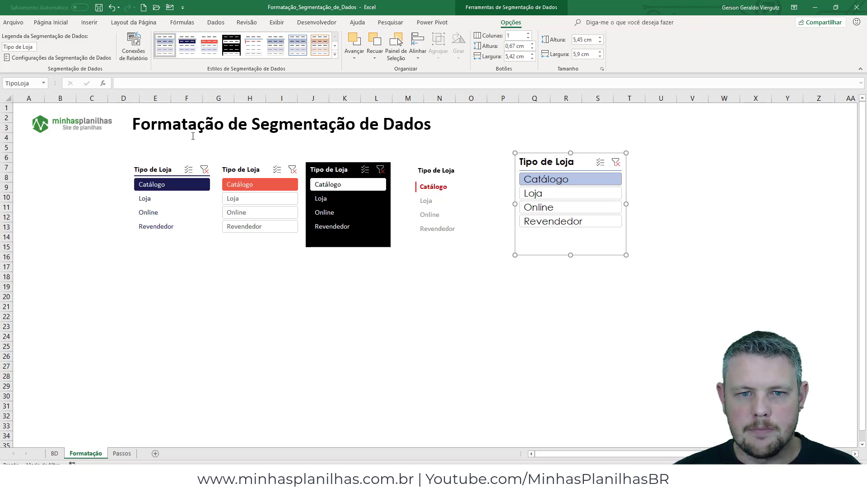
Step: Modify the Aula youtube style so the Cabeçalho element has a thicker dark blue bottom border, save it, and reselect the restyled slicer
{"action": "right_click", "coordinate": [164, 48]}
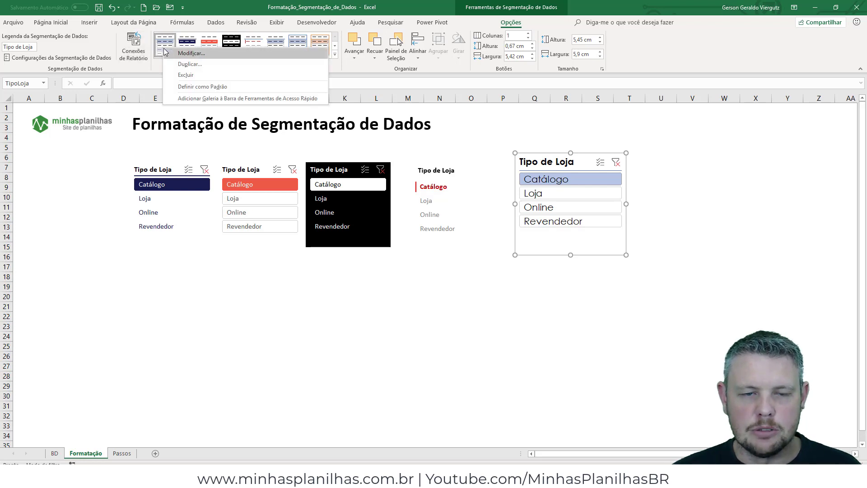
{"action": "left_click", "coordinate": [219, 53]}
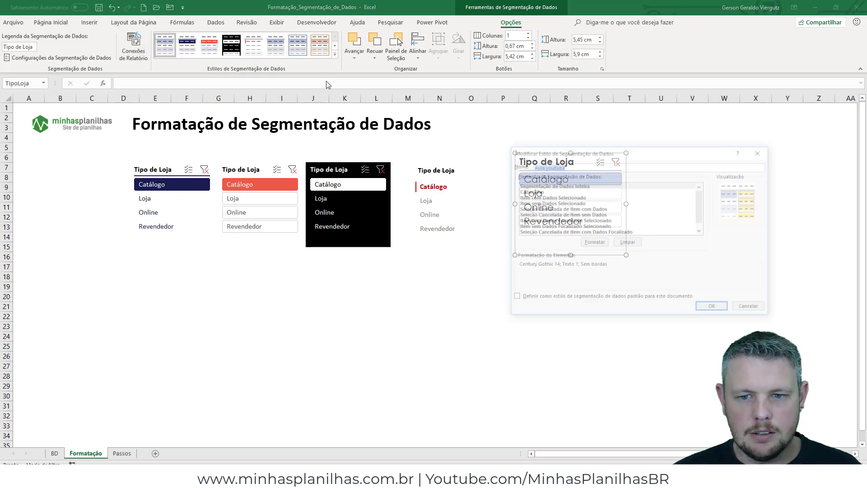
{"action": "left_click", "coordinate": [537, 191]}
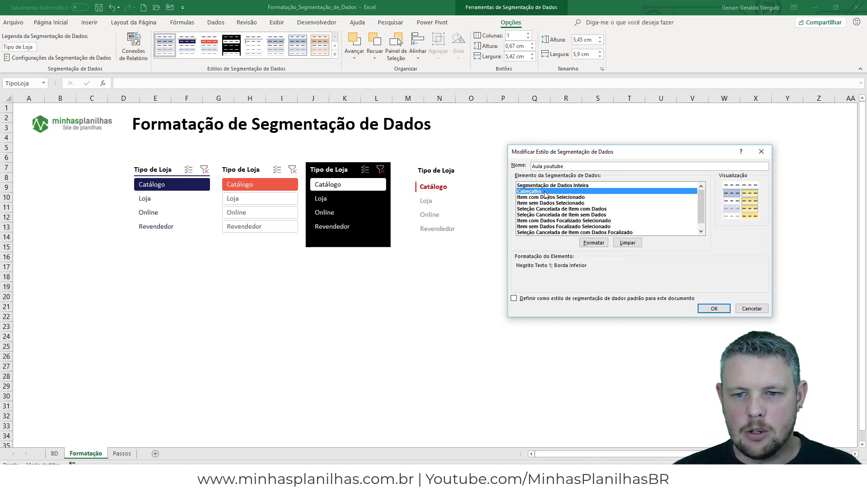
{"action": "left_click", "coordinate": [594, 242]}
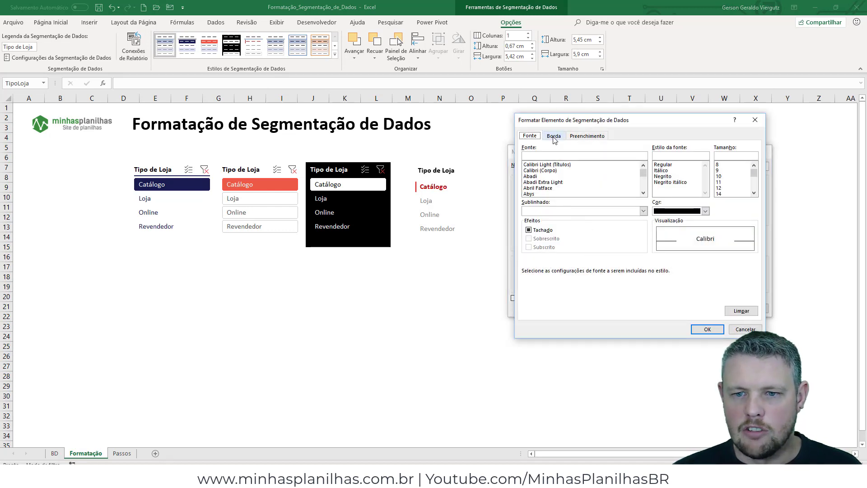
{"action": "left_click", "coordinate": [553, 136]}
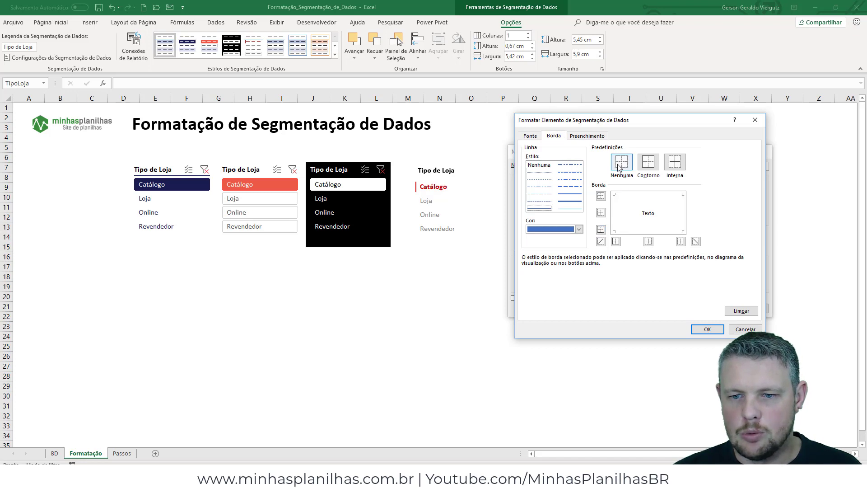
{"action": "left_click", "coordinate": [578, 229]}
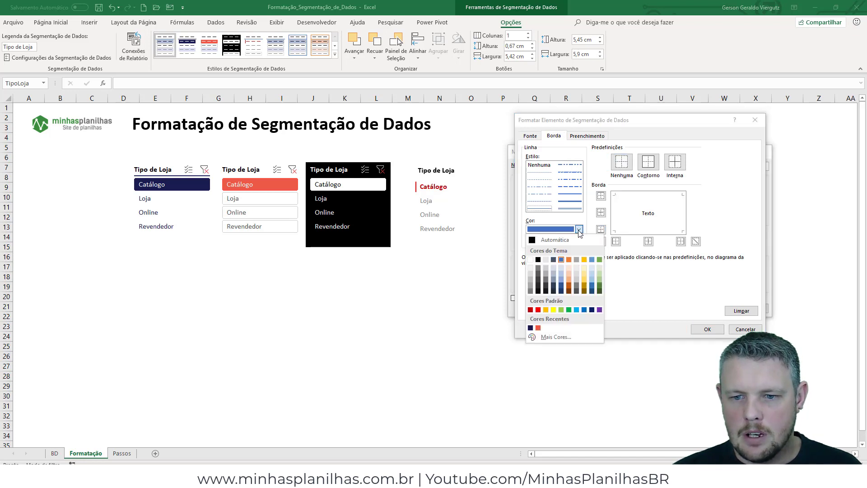
{"action": "left_click", "coordinate": [531, 328]}
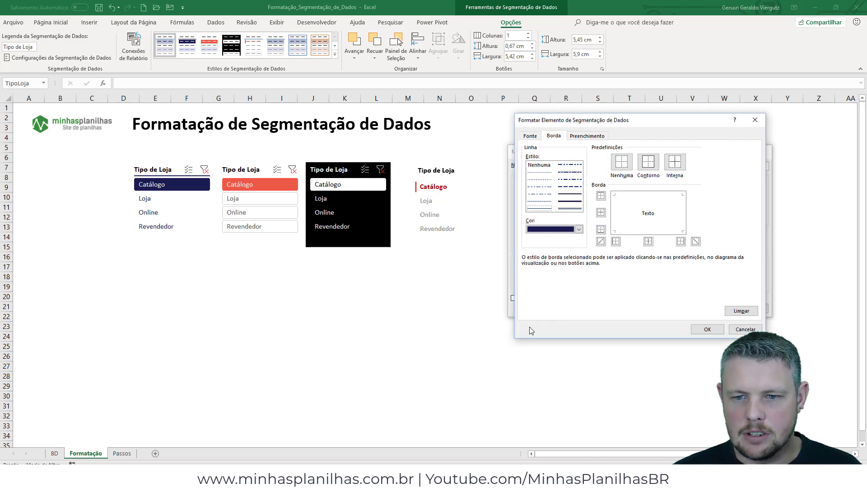
{"action": "left_click", "coordinate": [579, 200]}
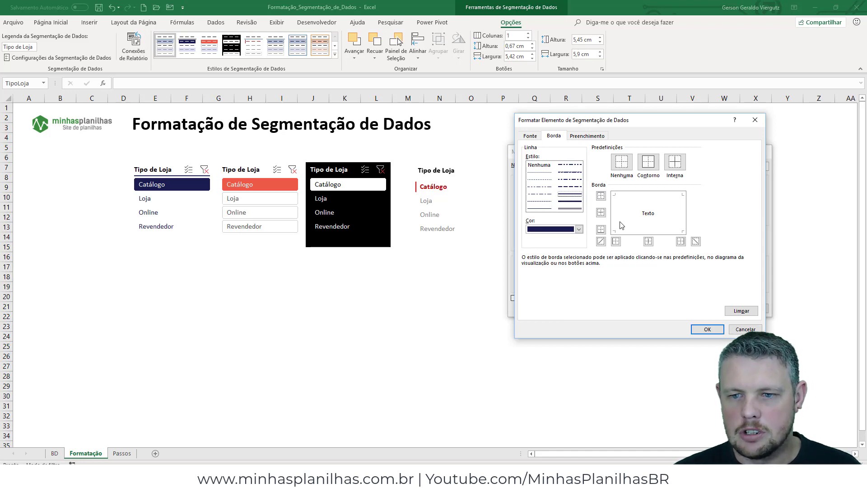
{"action": "left_click", "coordinate": [705, 329]}
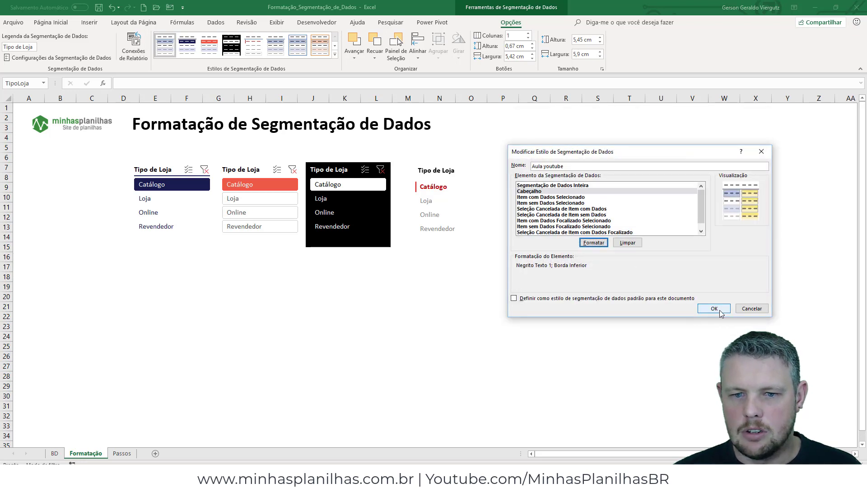
{"action": "left_click", "coordinate": [710, 309]}
{"action": "left_click", "coordinate": [554, 318]}
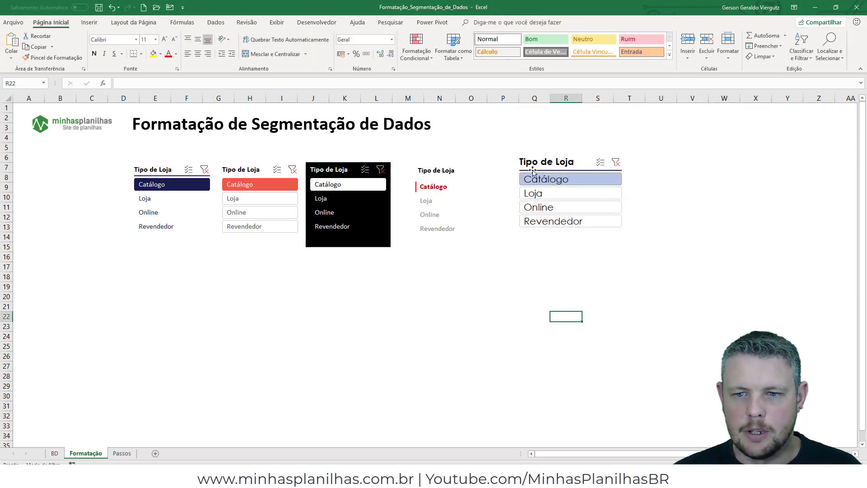
{"action": "left_click", "coordinate": [546, 162]}
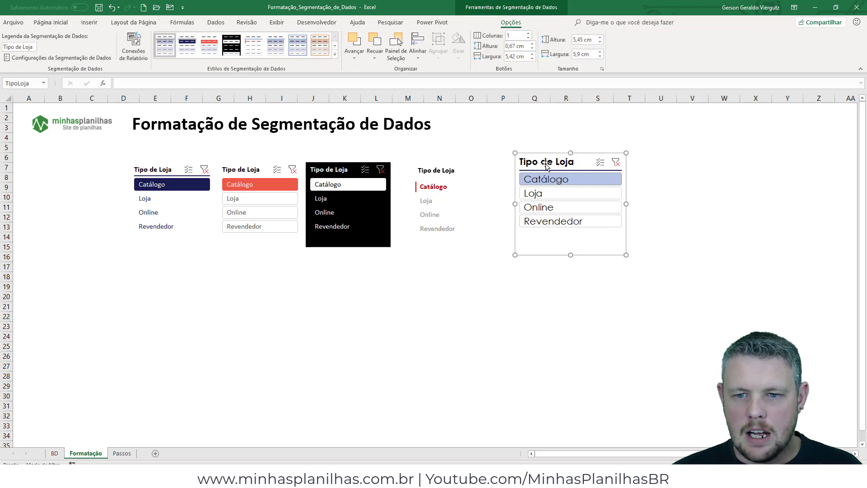
{"action": "right_click", "coordinate": [536, 161]}
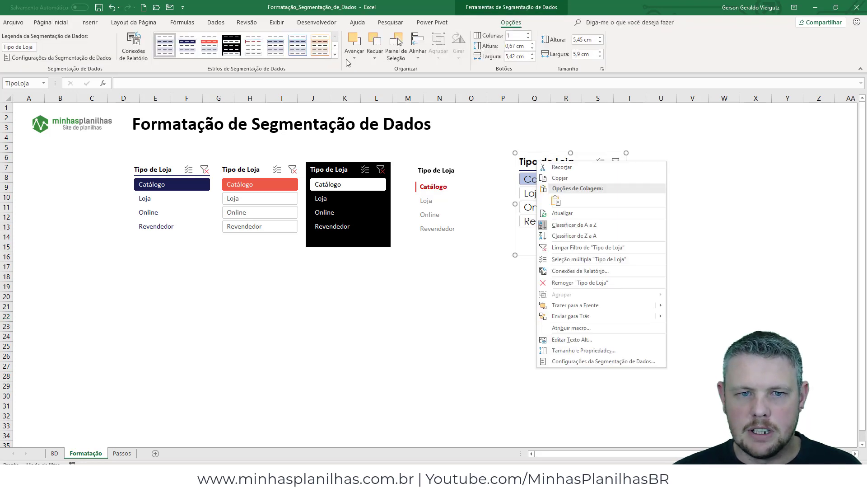
{"action": "right_click", "coordinate": [165, 45]}
{"action": "left_click", "coordinate": [176, 52]}
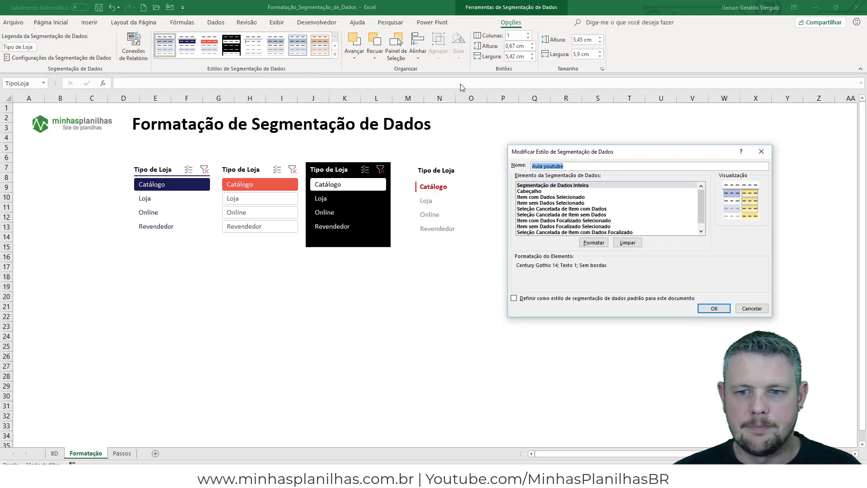
{"action": "left_click", "coordinate": [544, 197]}
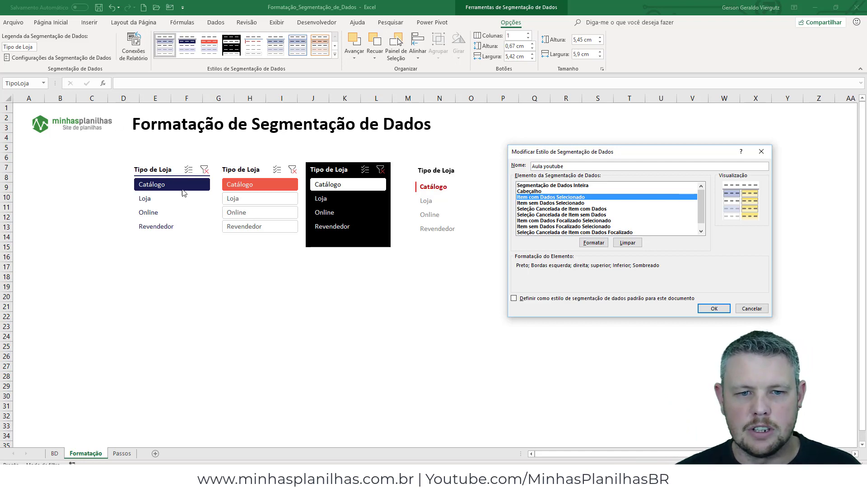
{"action": "left_click", "coordinate": [593, 243]}
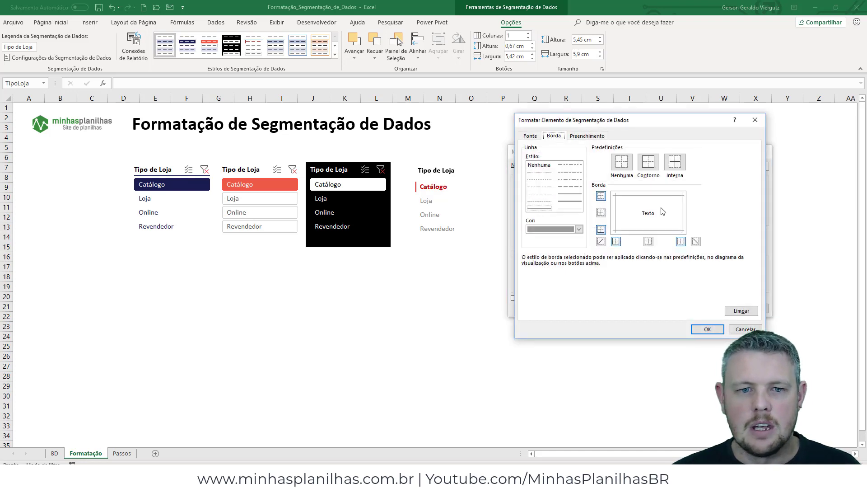
{"action": "left_click", "coordinate": [621, 161]}
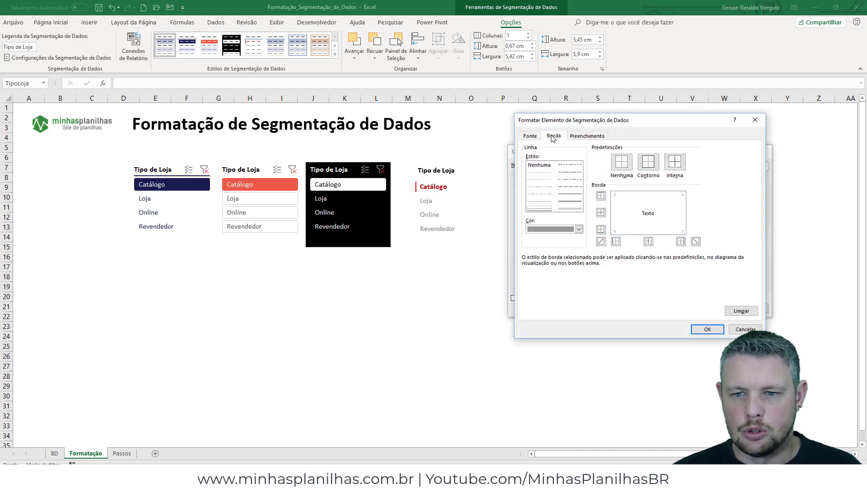
{"action": "left_click", "coordinate": [587, 136]}
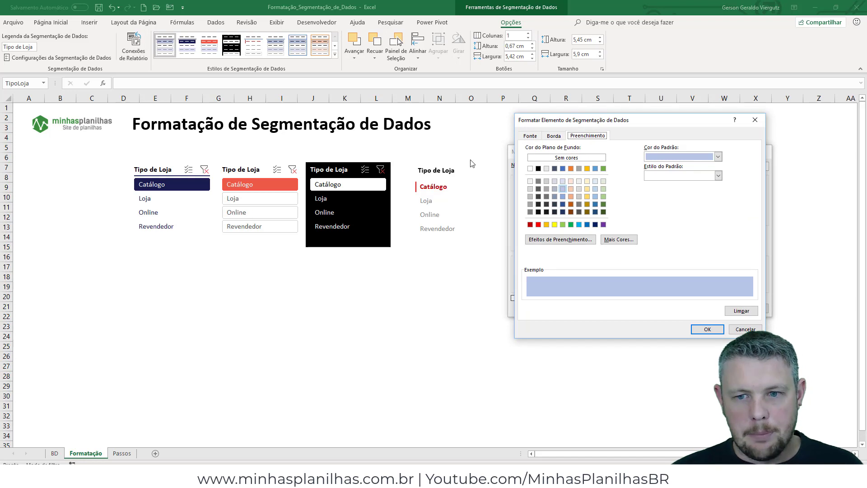
{"action": "left_click", "coordinate": [741, 311]}
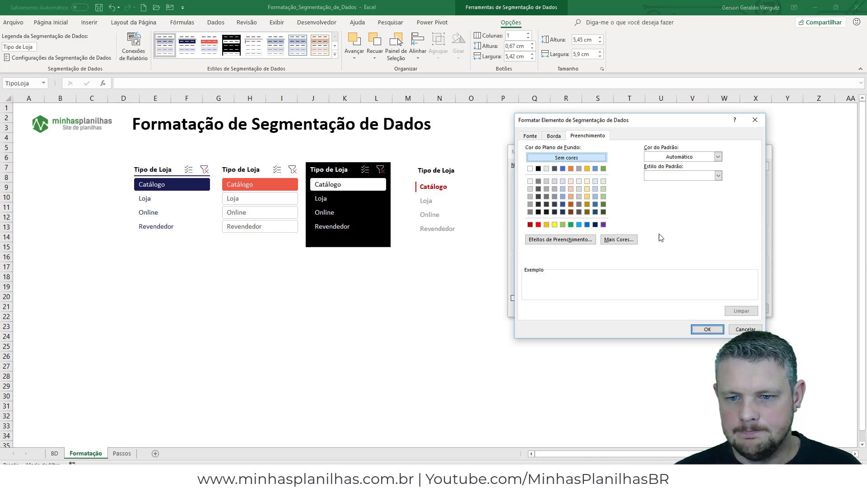
{"action": "left_click", "coordinate": [618, 239]}
{"action": "left_click", "coordinate": [614, 167]}
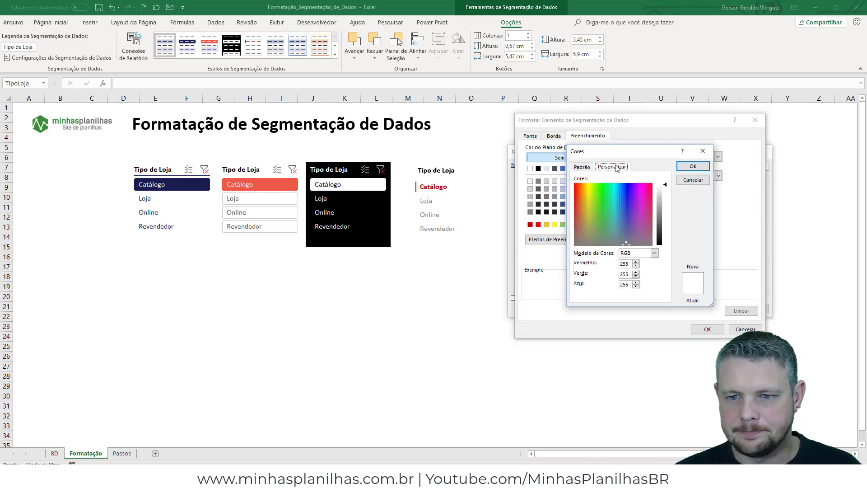
{"action": "left_click", "coordinate": [692, 179]}
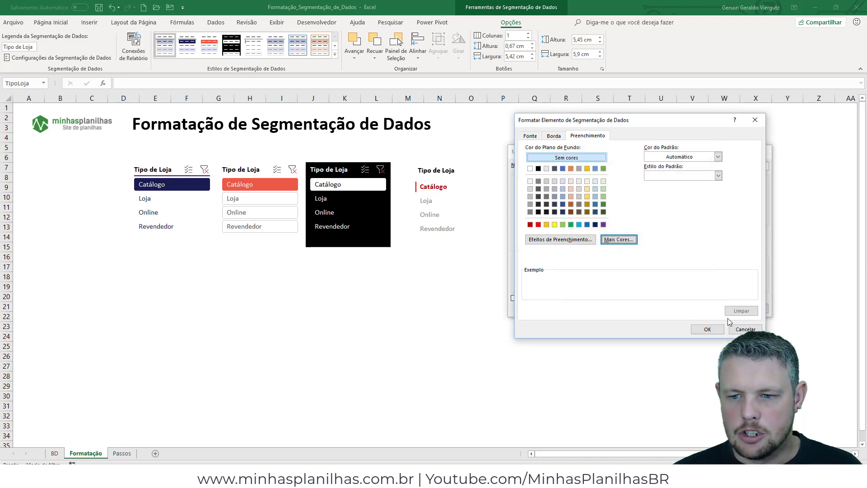
{"action": "left_click", "coordinate": [740, 327]}
{"action": "left_click", "coordinate": [752, 309]}
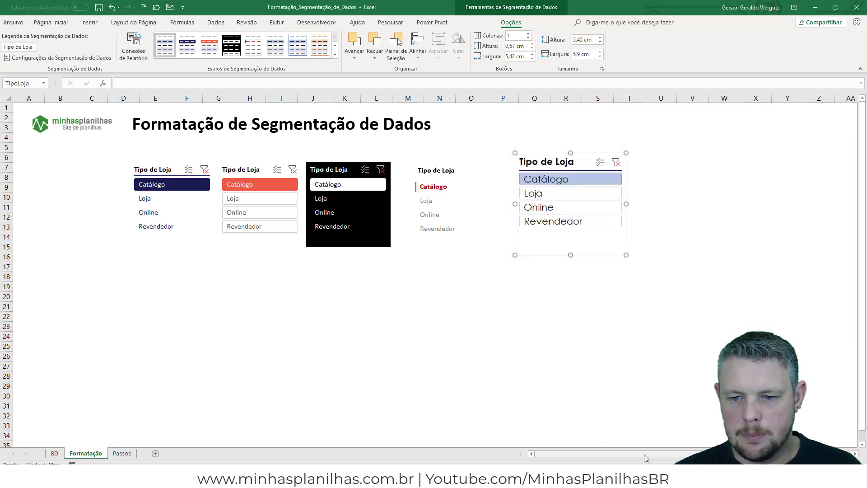
Step: Modify the Aula youtube style again and clear the fill of its Item com Dados Selecionado element
{"action": "left_click_drag", "start_coordinate": [647, 454], "coordinate": [743, 456]}
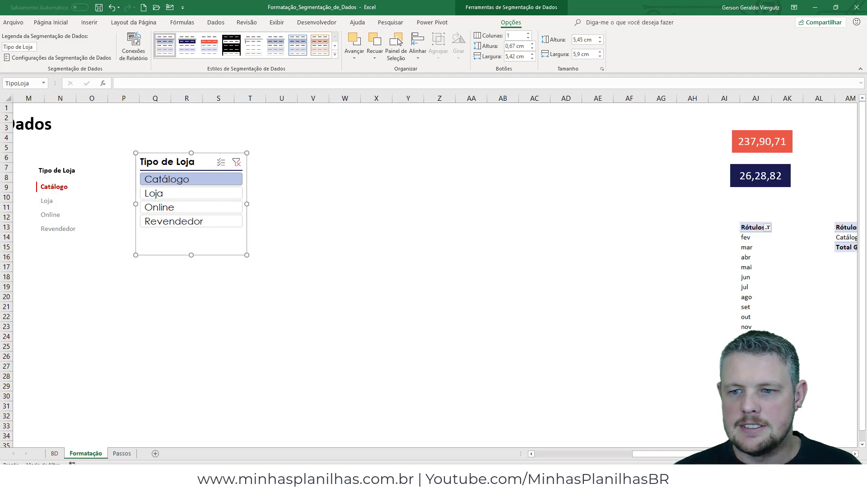
{"action": "right_click", "coordinate": [167, 41]}
{"action": "left_click", "coordinate": [169, 42]}
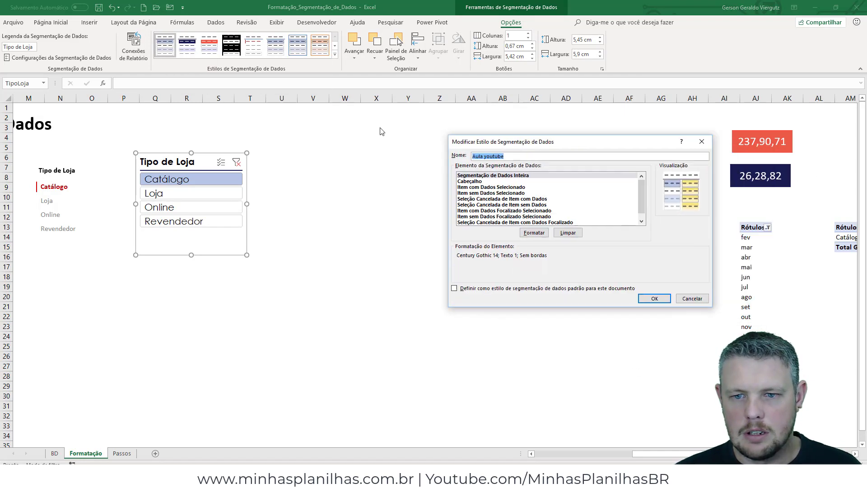
{"action": "left_click", "coordinate": [304, 162]}
{"action": "left_click", "coordinate": [365, 208]}
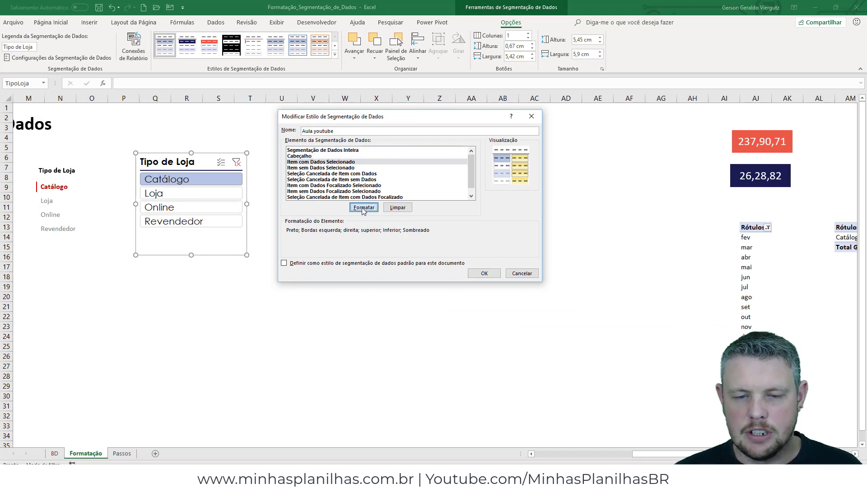
{"action": "left_click_drag", "start_coordinate": [562, 125], "coordinate": [330, 212]}
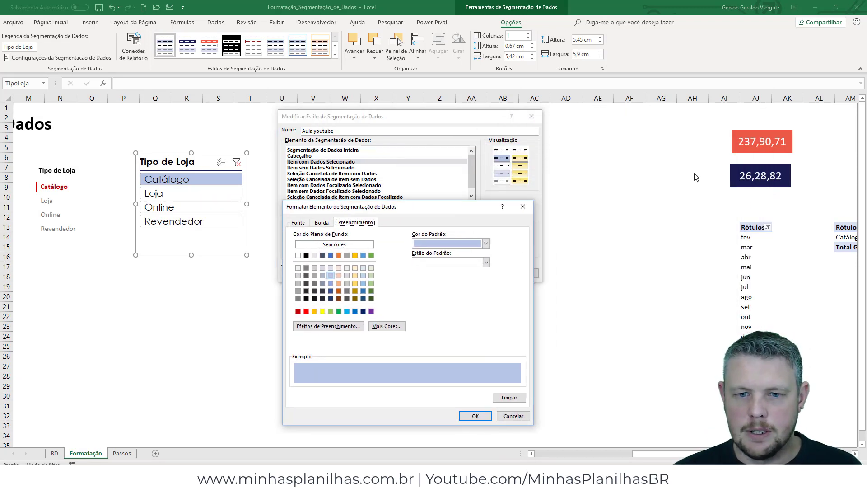
{"action": "left_click", "coordinate": [509, 397]}
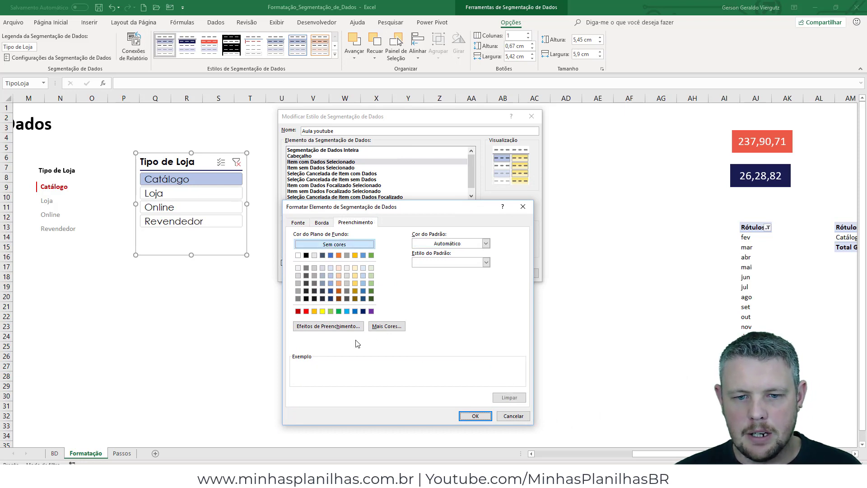
Step: Set the Item com Dados Selecionado fill to the custom RGB colour 26, 28, 82 and confirm the element's formatting
{"action": "left_click", "coordinate": [388, 326]}
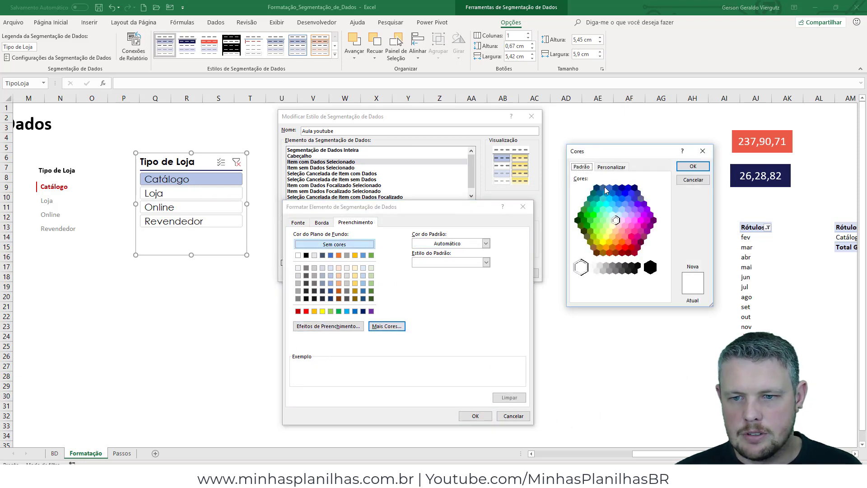
{"action": "left_click", "coordinate": [608, 169]}
{"action": "left_click_drag", "start_coordinate": [611, 157], "coordinate": [536, 172]}
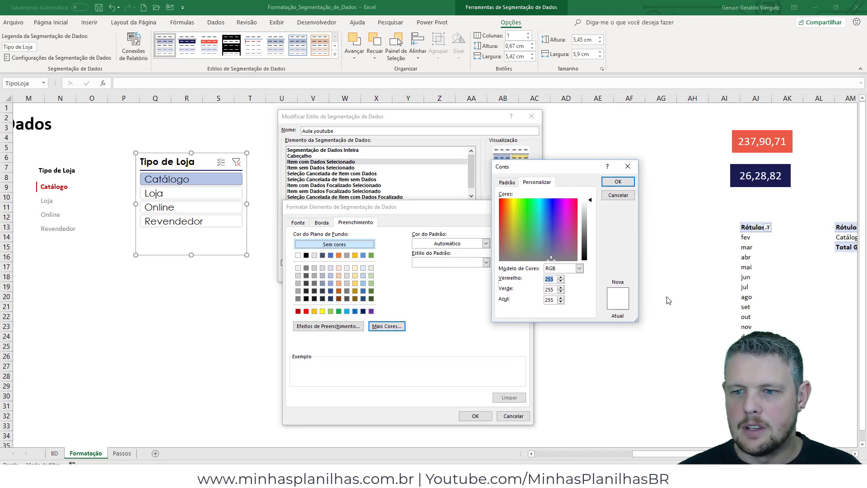
{"action": "type", "text": "26"}
{"action": "key", "text": "Tab"}
{"action": "type", "text": "28"}
{"action": "key", "text": "Tab"}
{"action": "type", "text": "82"}
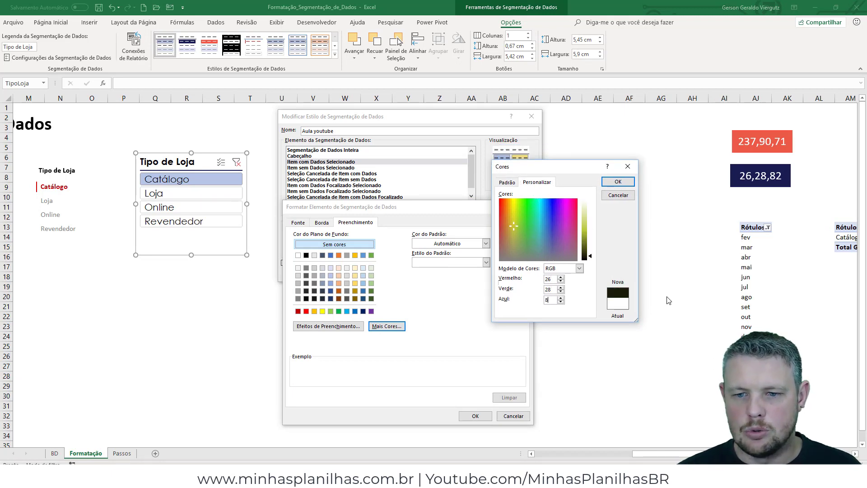
{"action": "left_click", "coordinate": [617, 181]}
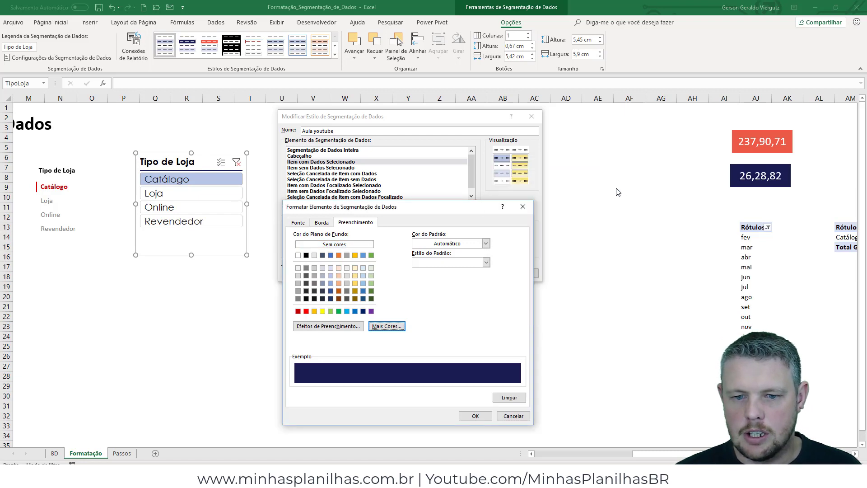
{"action": "left_click", "coordinate": [475, 414]}
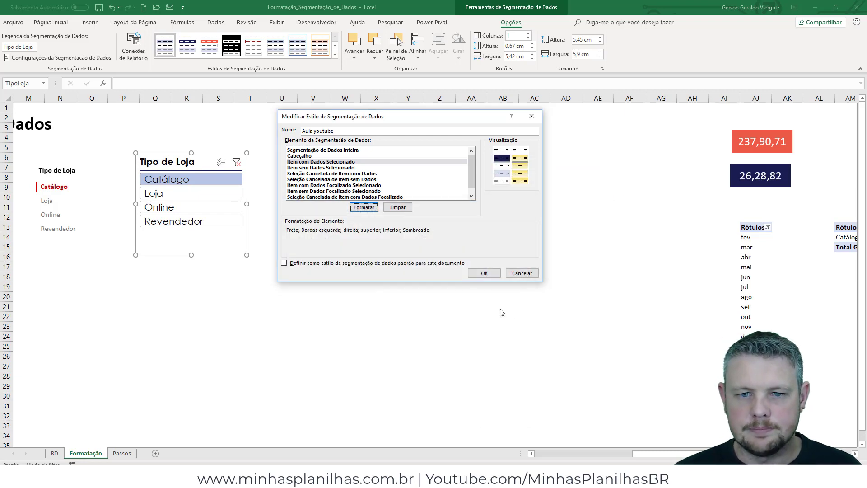
Step: Set the Item com Dados Selecionado font colour to white, confirm it, and save the Aula youtube style
{"action": "left_click", "coordinate": [364, 208]}
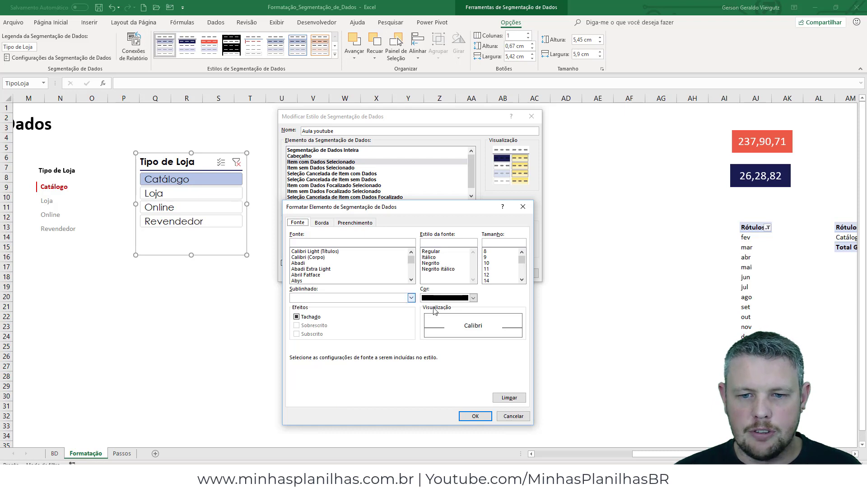
{"action": "left_click", "coordinate": [456, 299]}
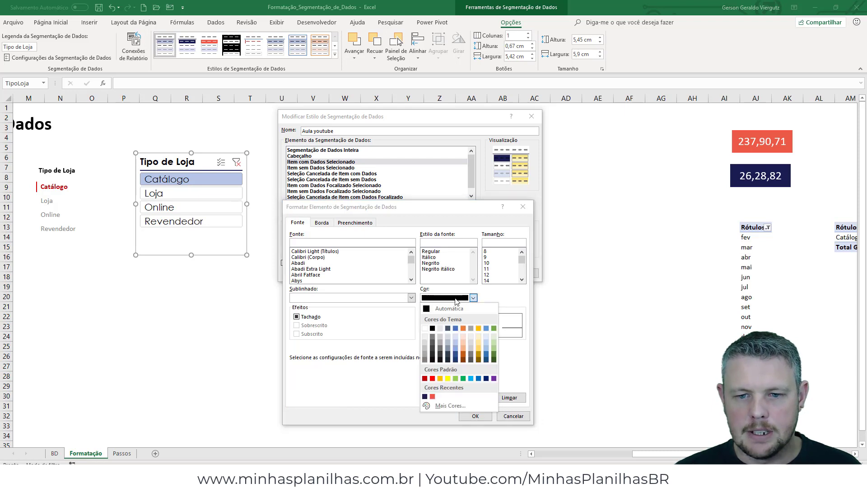
{"action": "left_click", "coordinate": [424, 328]}
{"action": "left_click", "coordinate": [475, 415]}
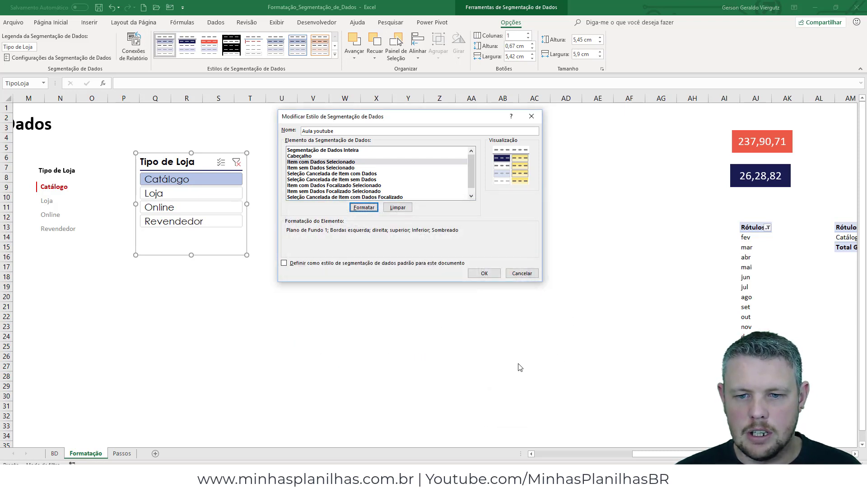
{"action": "left_click", "coordinate": [484, 274]}
{"action": "scroll", "coordinate": [556, 395], "scroll_direction": "left", "scroll_amount": 4}
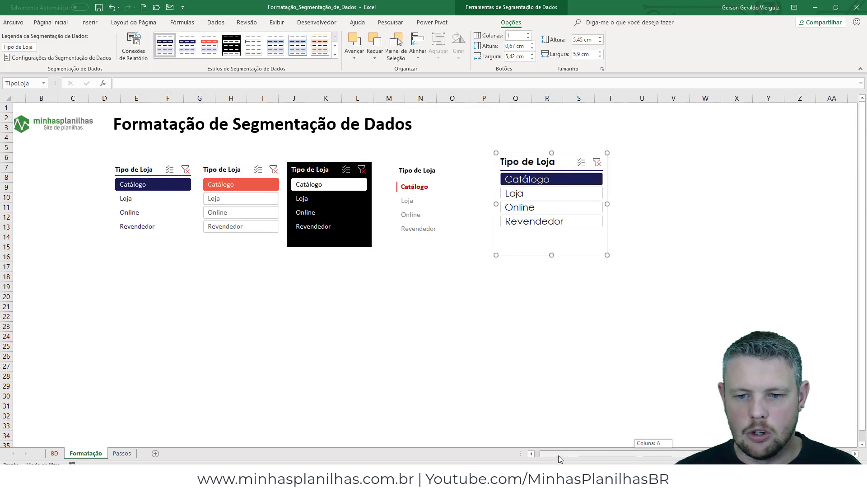
Step: Test the restyled Tipo de Loja slicer by filtering to Loja and to Online
{"action": "left_click", "coordinate": [559, 375]}
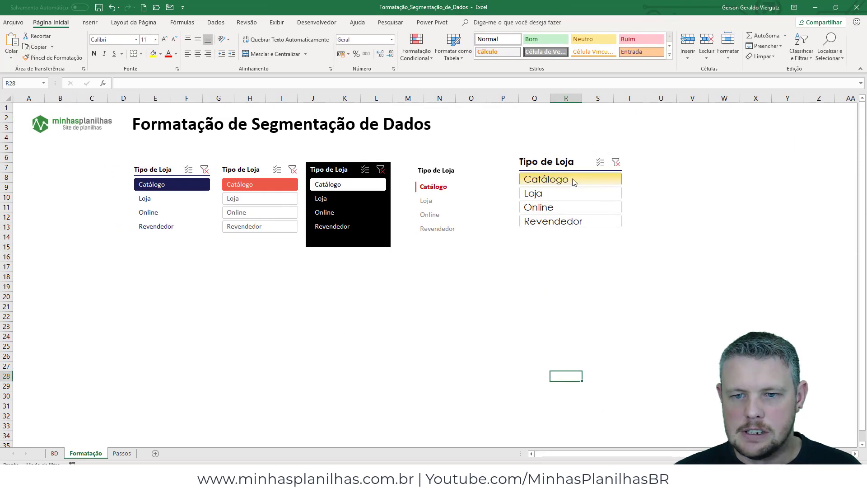
{"action": "left_click", "coordinate": [563, 194]}
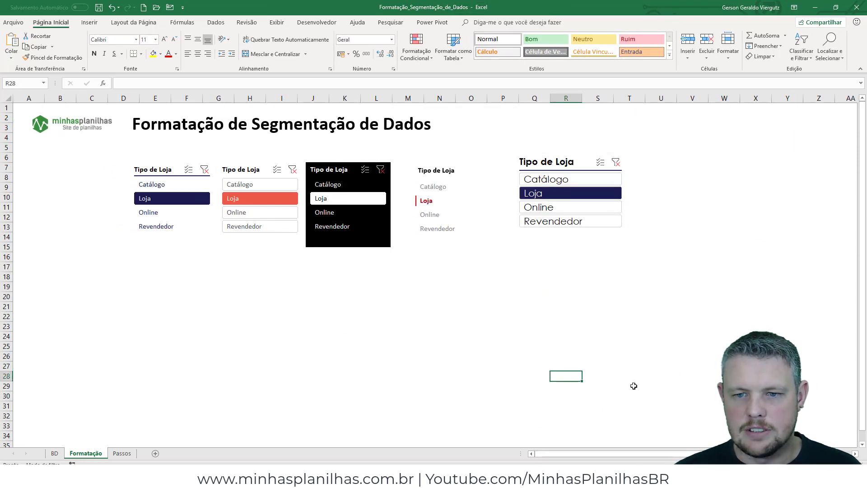
{"action": "left_click", "coordinate": [567, 207]}
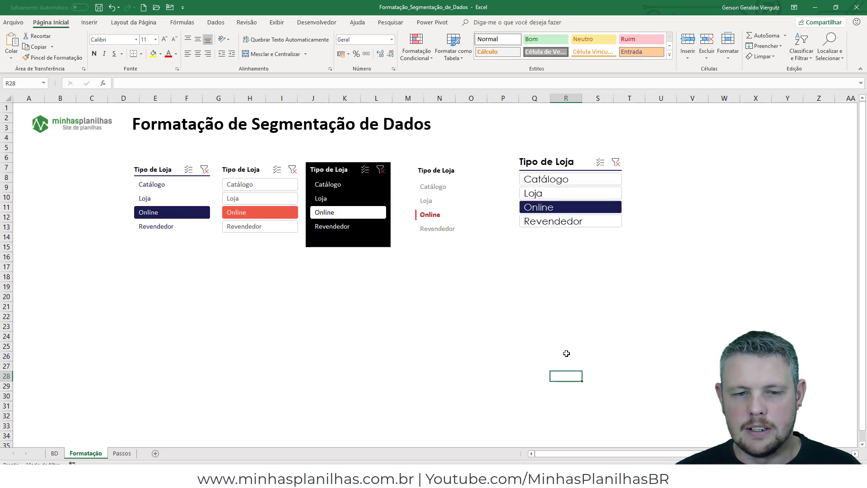
{"action": "left_click", "coordinate": [513, 346]}
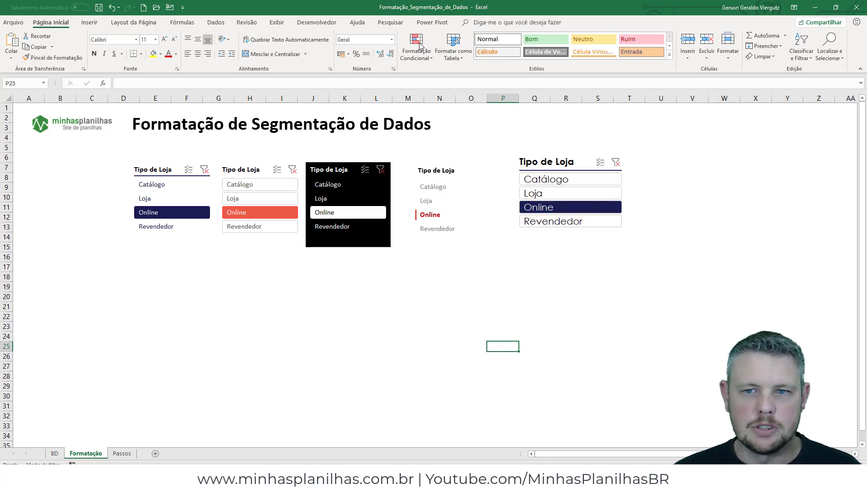
Step: Modify the Aula youtube style and set the Seleção Cancelada de Item com Dados font colour to the recent dark blue
{"action": "left_click", "coordinate": [573, 156]}
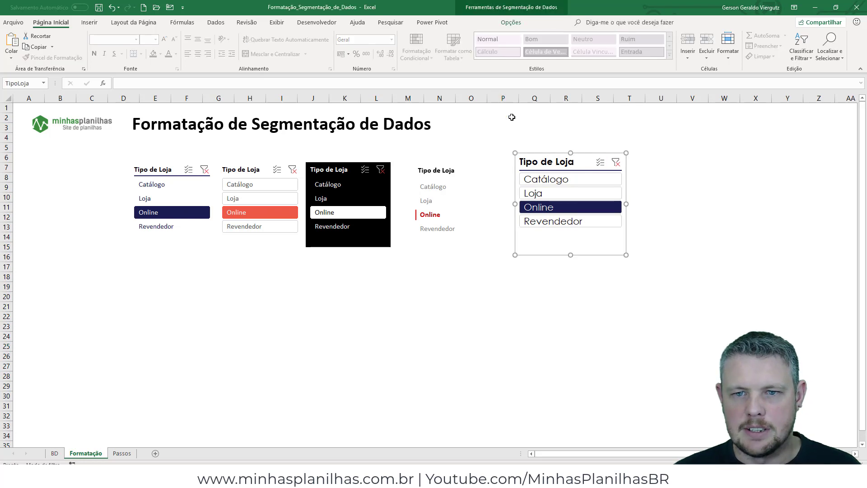
{"action": "left_click", "coordinate": [511, 23]}
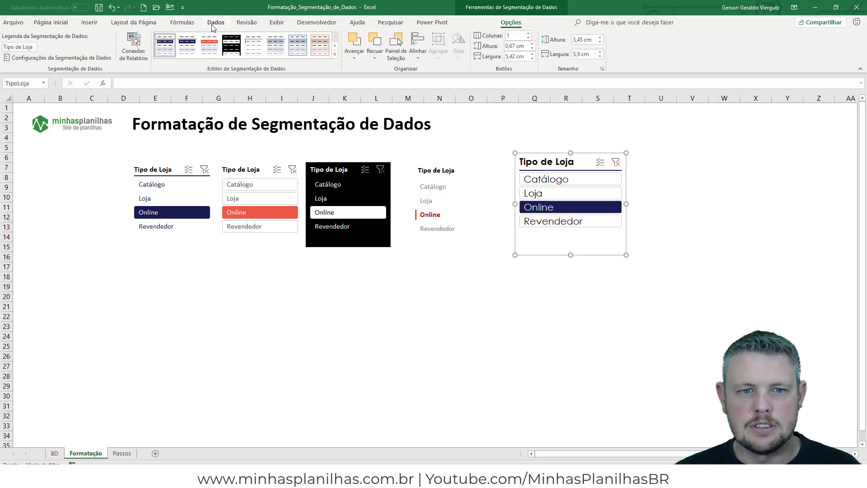
{"action": "right_click", "coordinate": [171, 41]}
{"action": "left_click", "coordinate": [185, 46]}
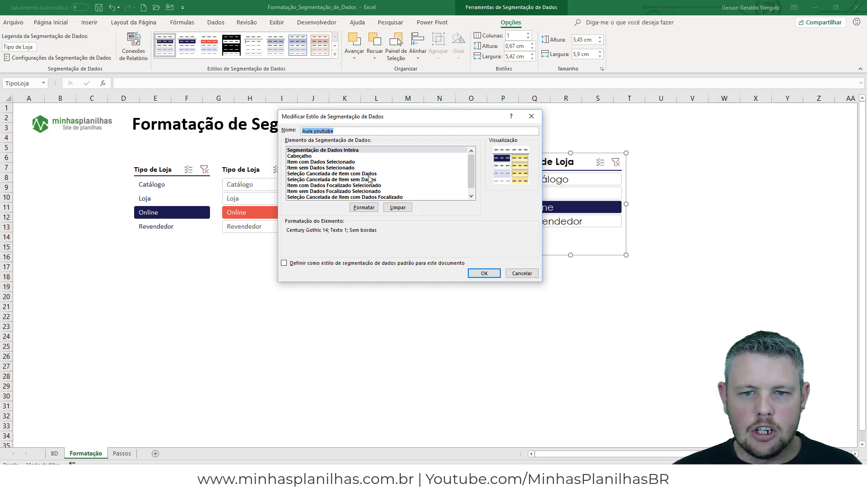
{"action": "left_click", "coordinate": [306, 174]}
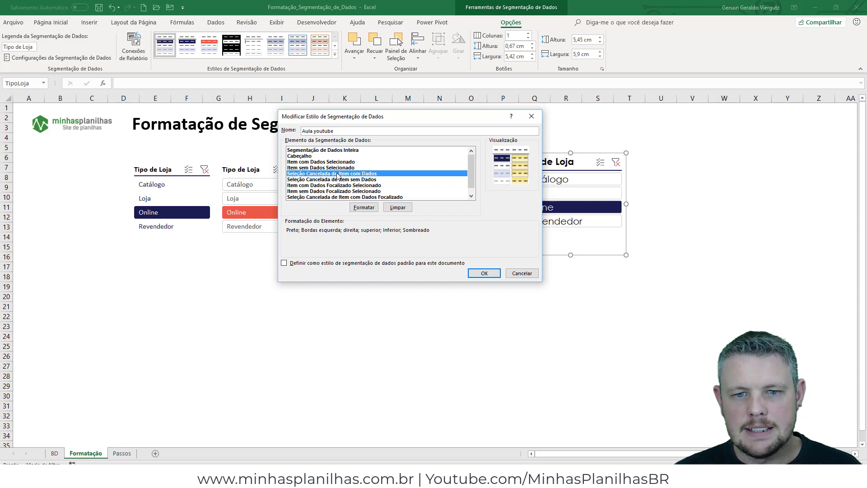
{"action": "left_click", "coordinate": [367, 207]}
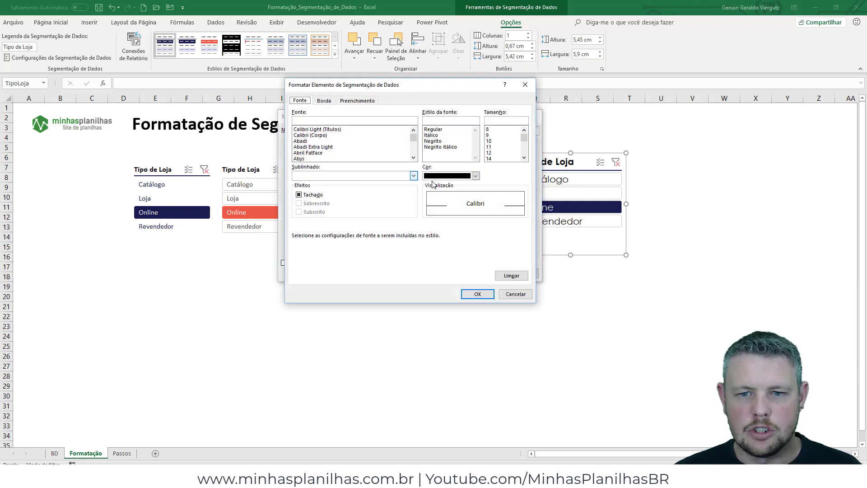
{"action": "left_click", "coordinate": [463, 176]}
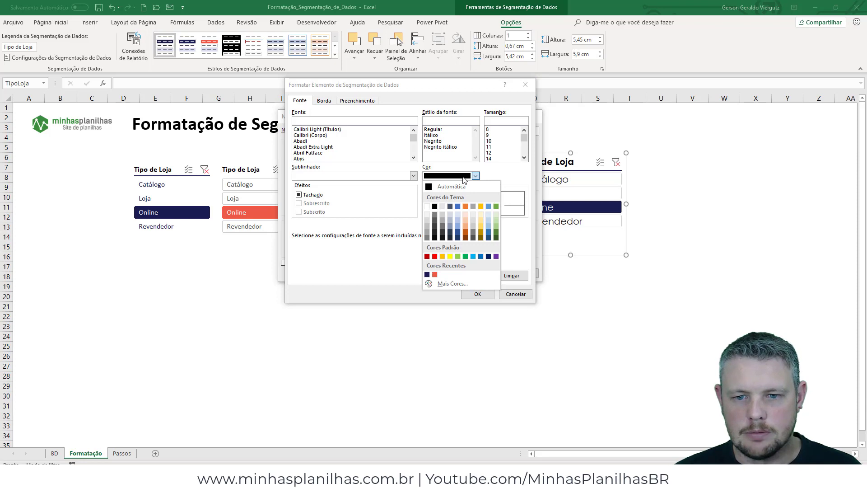
{"action": "left_click", "coordinate": [427, 274]}
Step: Remove the borders of the Seleção Cancelada de Item com Dados element and save the style
{"action": "left_click", "coordinate": [324, 101]}
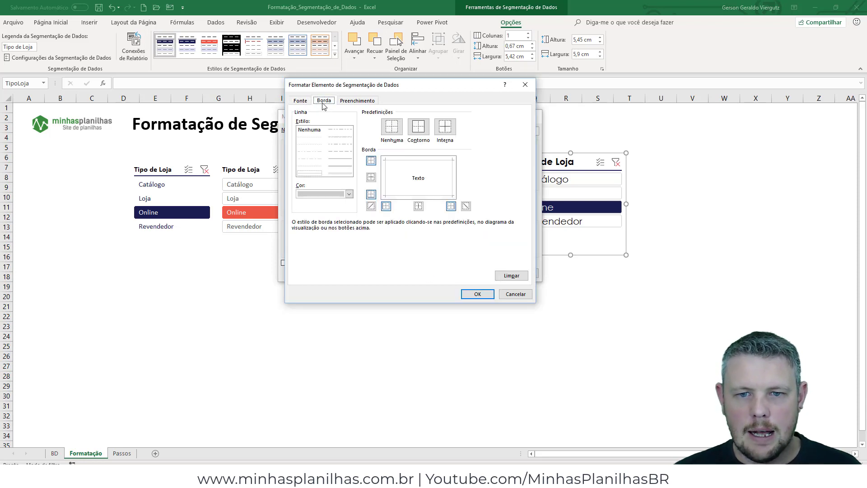
{"action": "left_click", "coordinate": [359, 101]}
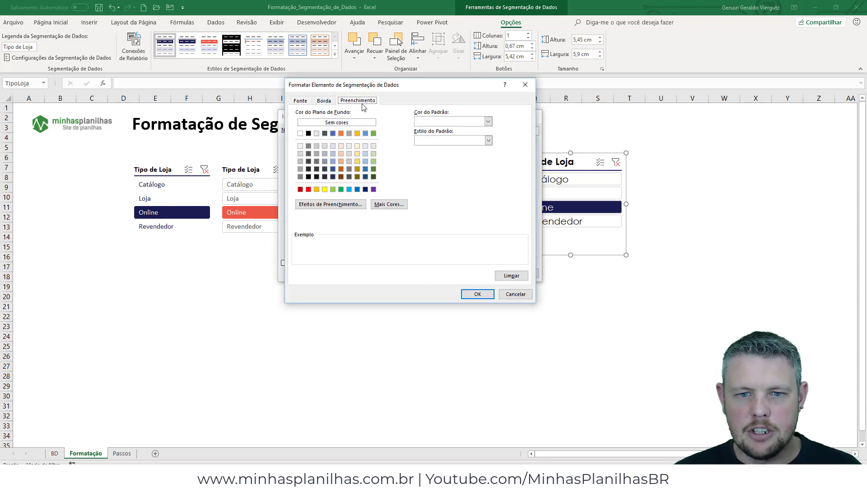
{"action": "left_click", "coordinate": [477, 294]}
{"action": "left_click", "coordinate": [484, 273]}
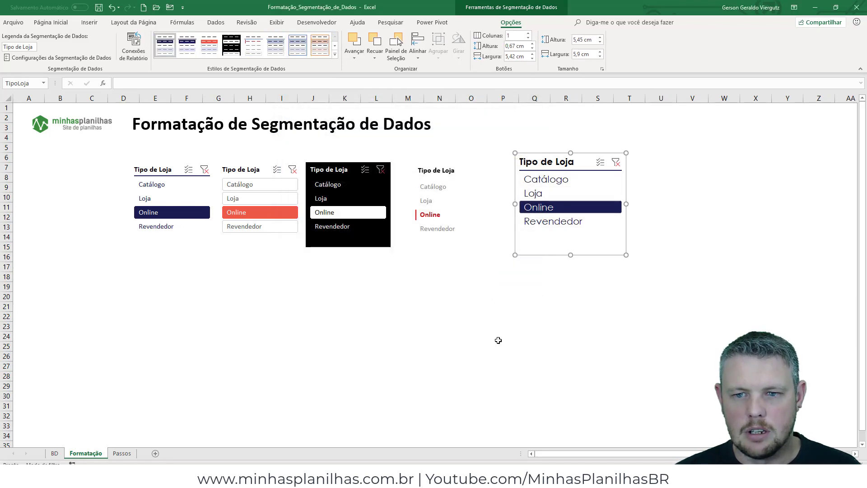
Step: Try the restyled slicer by filtering to Revendedor and then to Catálogo
{"action": "left_click", "coordinate": [499, 344]}
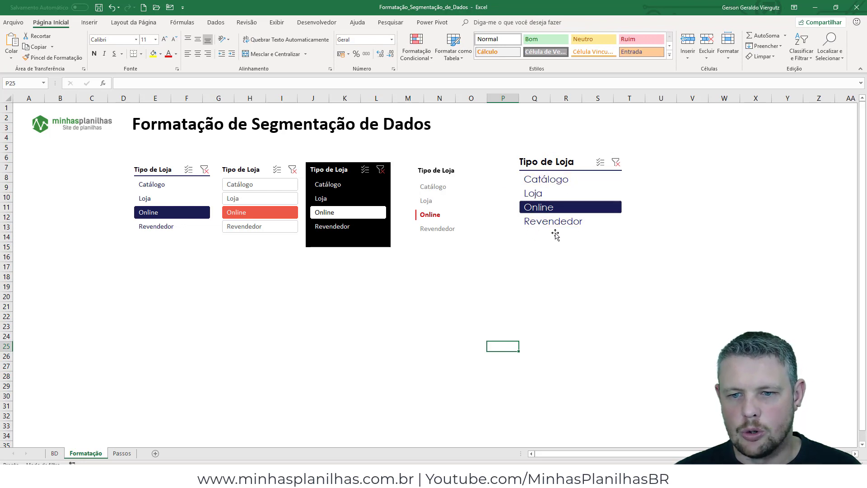
{"action": "left_click", "coordinate": [554, 158]}
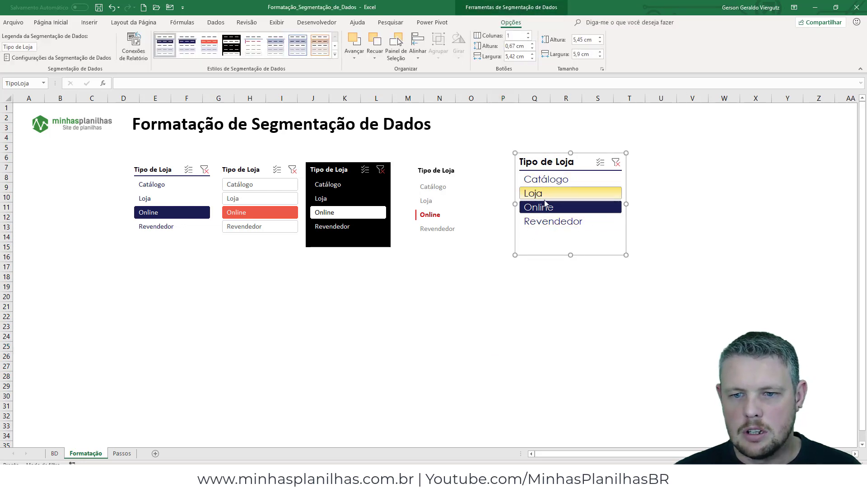
{"action": "key", "text": "Escape"}
{"action": "left_click", "coordinate": [556, 223]}
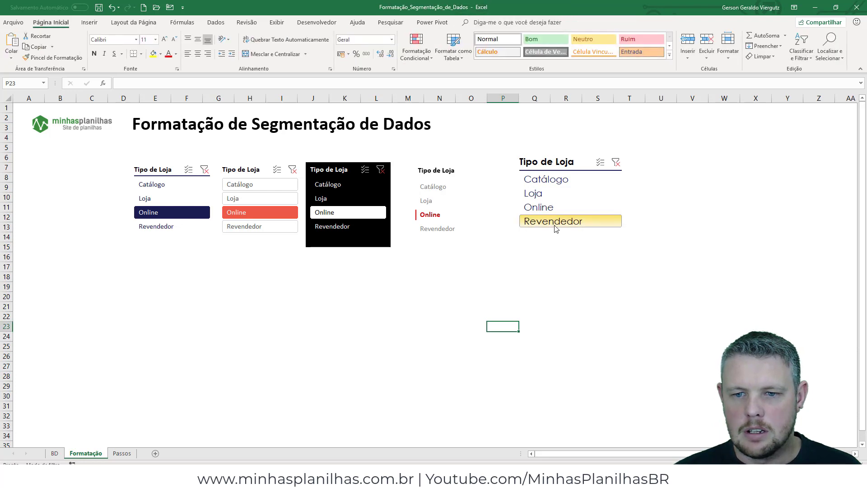
{"action": "left_click", "coordinate": [547, 180]}
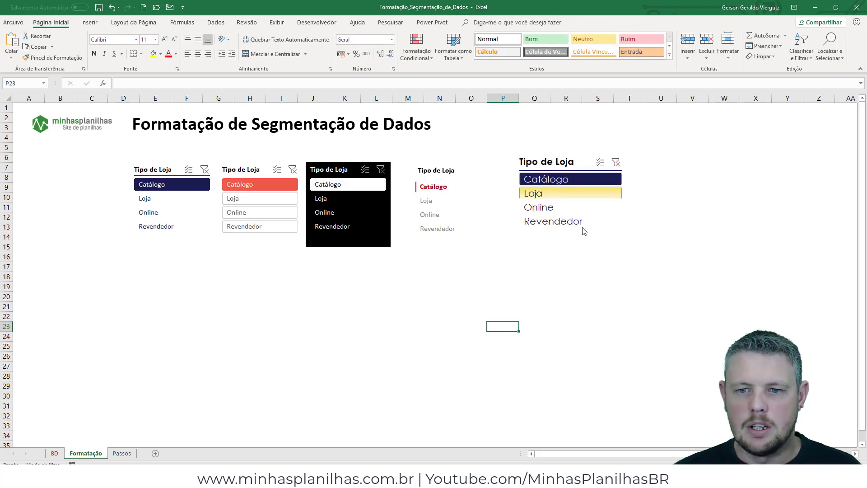
Step: Modify the Aula youtube style and clear the fill of its Item com Dados Focalizado Selecionado element
{"action": "left_click", "coordinate": [558, 164]}
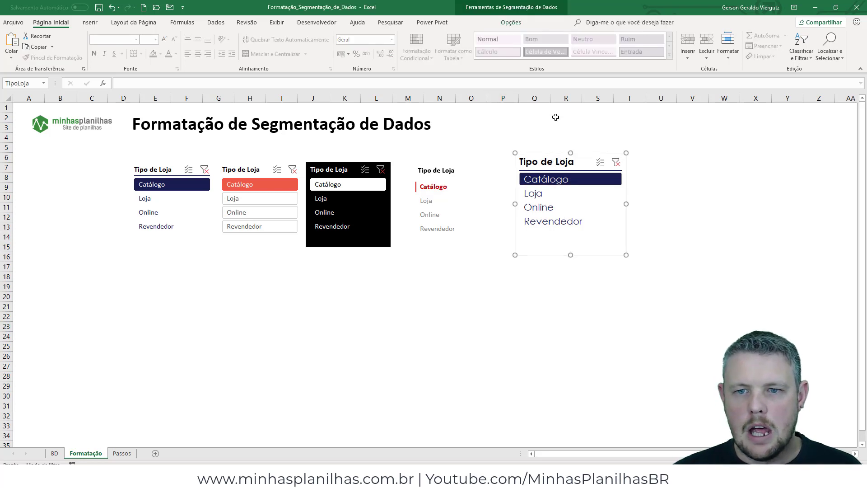
{"action": "left_click", "coordinate": [510, 22]}
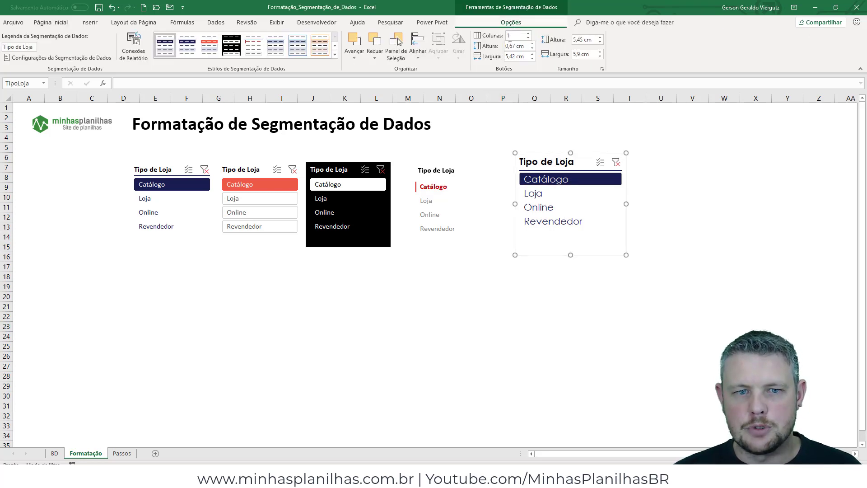
{"action": "right_click", "coordinate": [158, 44]}
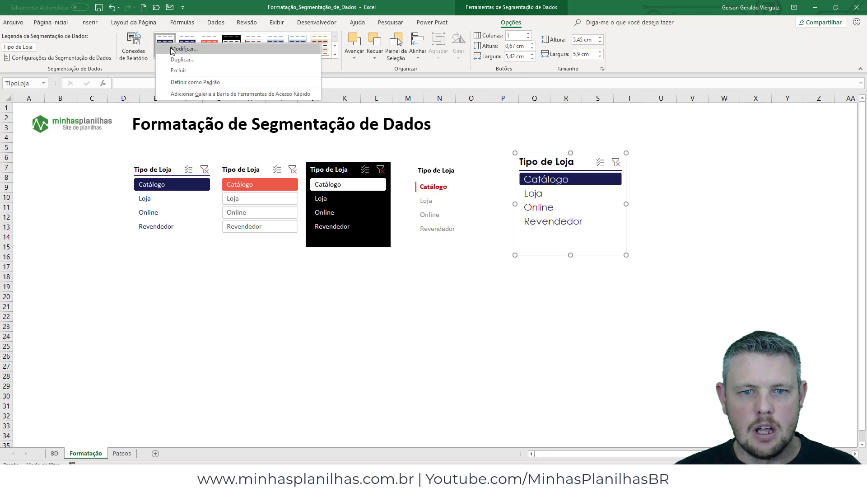
{"action": "left_click", "coordinate": [182, 48]}
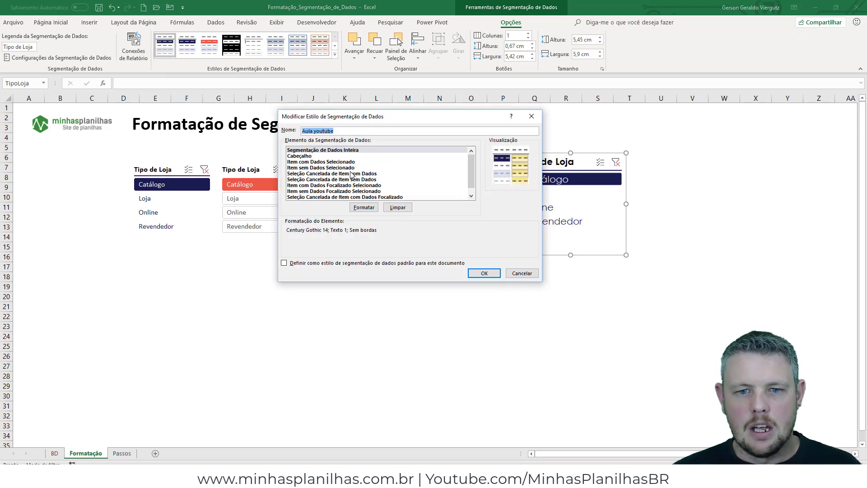
{"action": "left_click_drag", "start_coordinate": [358, 117], "coordinate": [383, 267]}
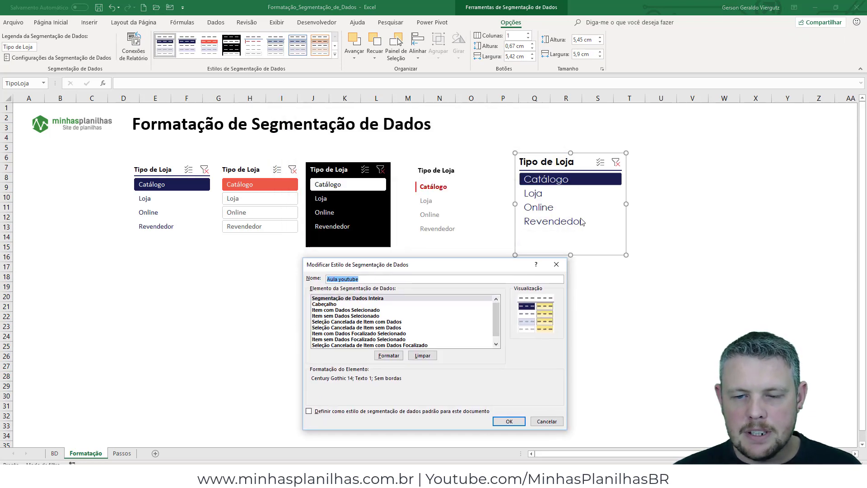
{"action": "left_click", "coordinate": [332, 321]}
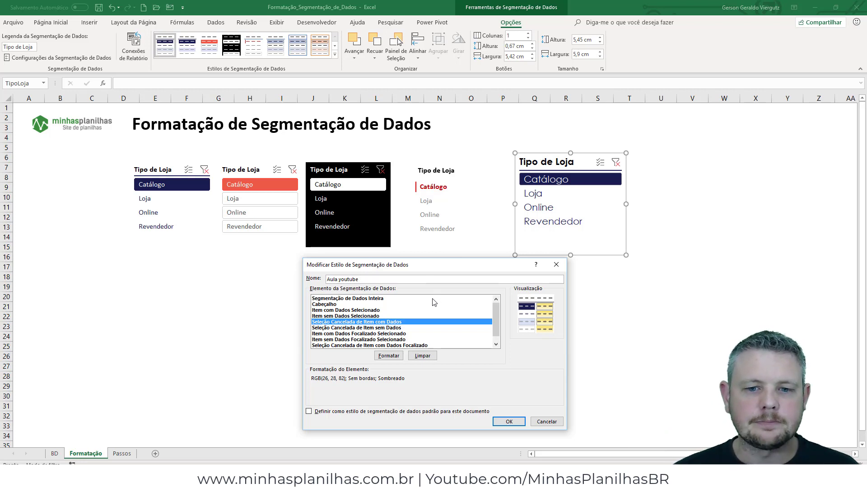
{"action": "left_click", "coordinate": [345, 333]}
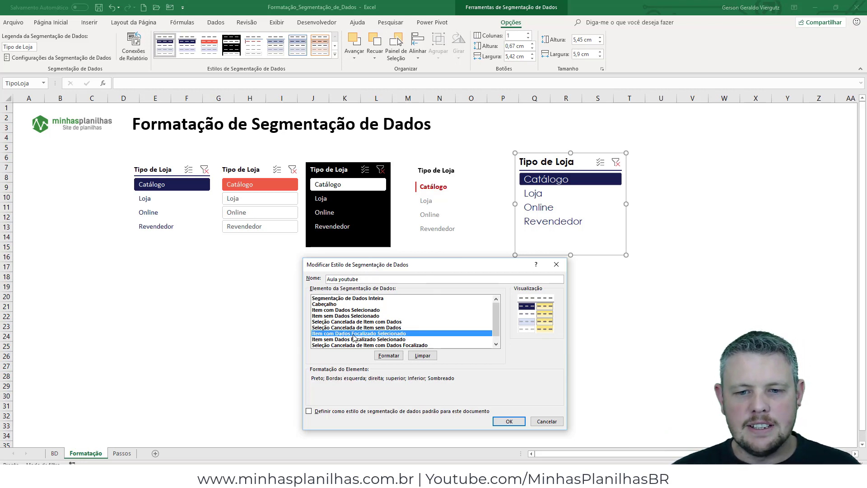
{"action": "left_click", "coordinate": [388, 355]}
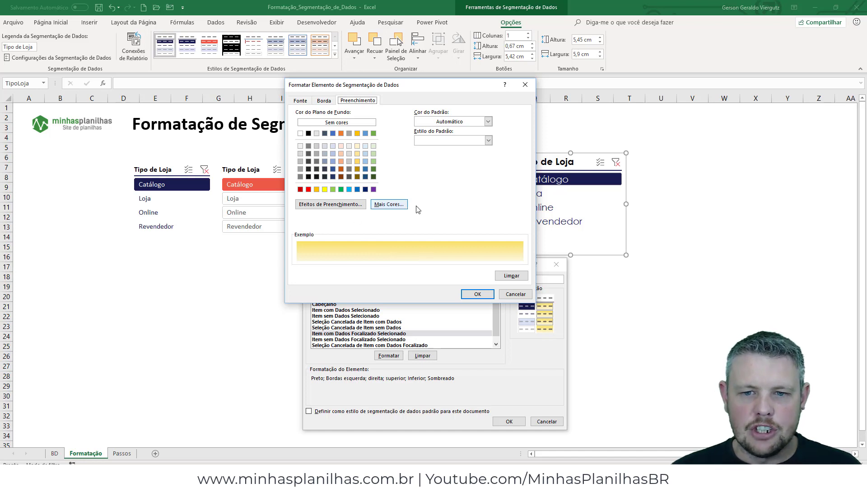
{"action": "left_click", "coordinate": [511, 276]}
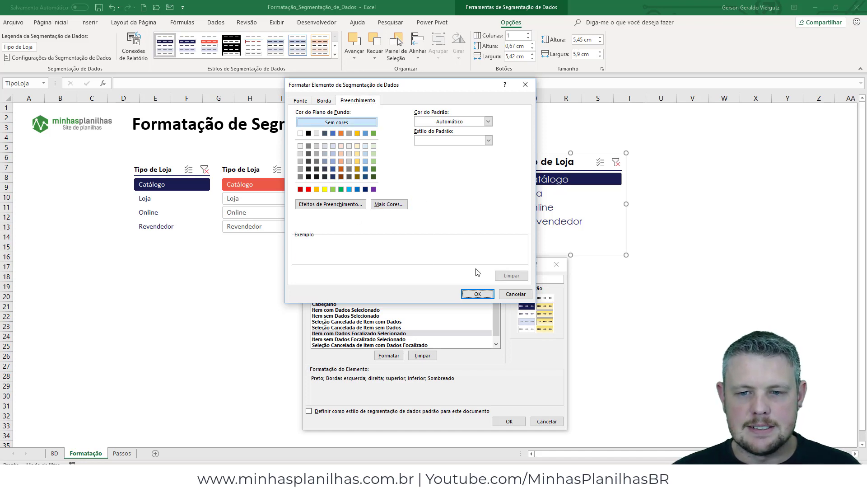
Step: Replace the borders of the Item com Dados Focalizado Selecionado element with a single thick dark blue bottom border
{"action": "left_click", "coordinate": [334, 104]}
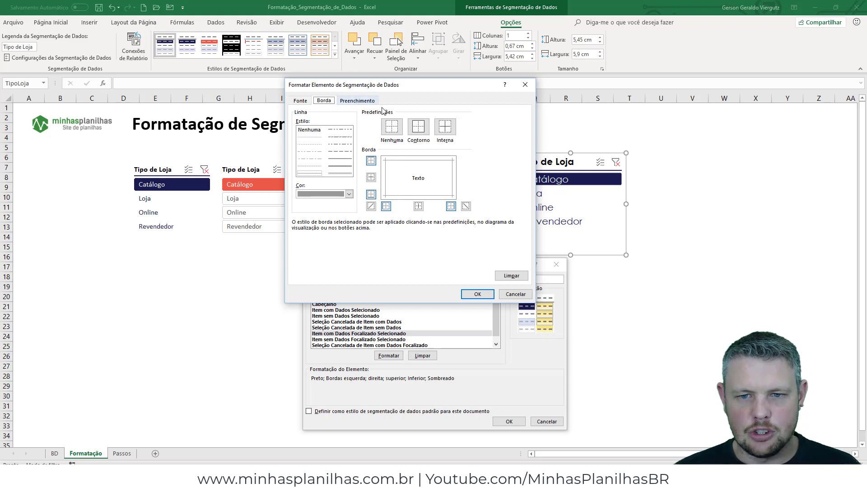
{"action": "left_click", "coordinate": [392, 127]}
{"action": "left_click", "coordinate": [348, 160]}
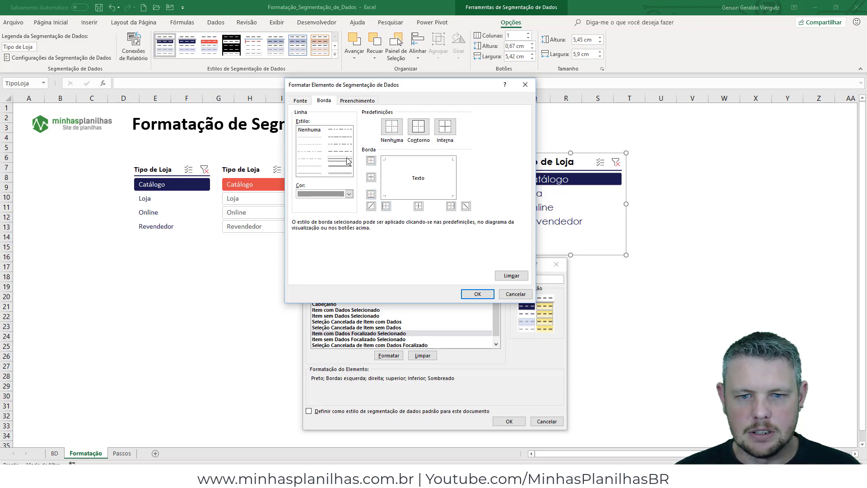
{"action": "left_click", "coordinate": [349, 194]}
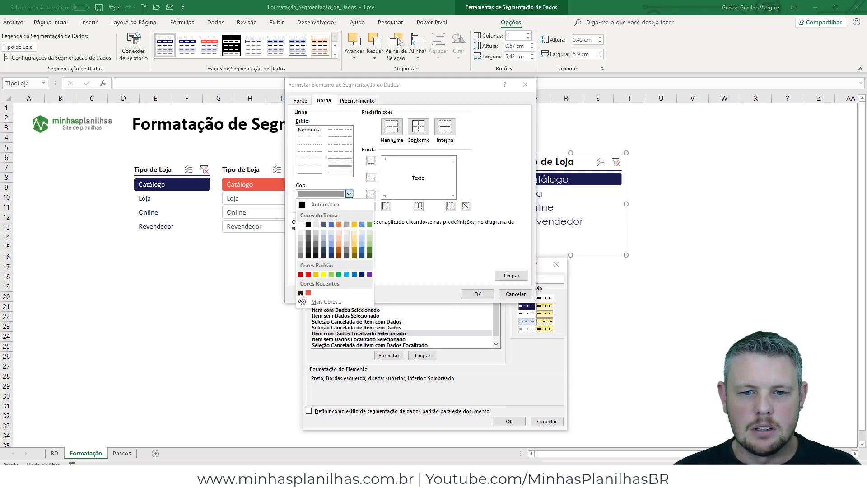
{"action": "left_click", "coordinate": [301, 296]}
{"action": "left_click", "coordinate": [371, 194]}
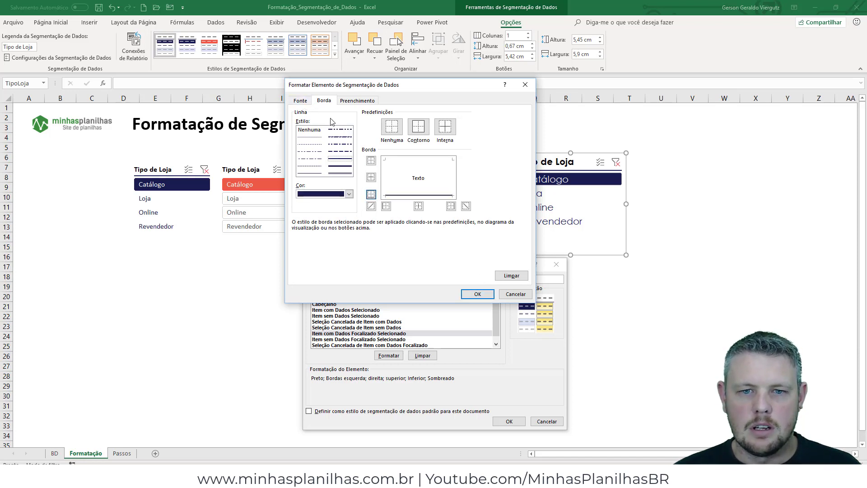
Step: Set the font style of the Item com Dados Focalizado Selecionado element to Negrito and save the style
{"action": "left_click", "coordinate": [298, 103]}
{"action": "left_click", "coordinate": [436, 141]}
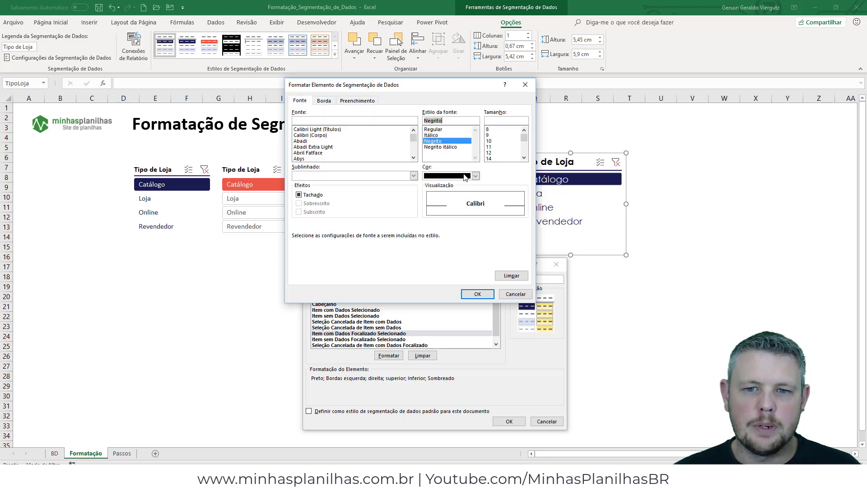
{"action": "left_click", "coordinate": [477, 293]}
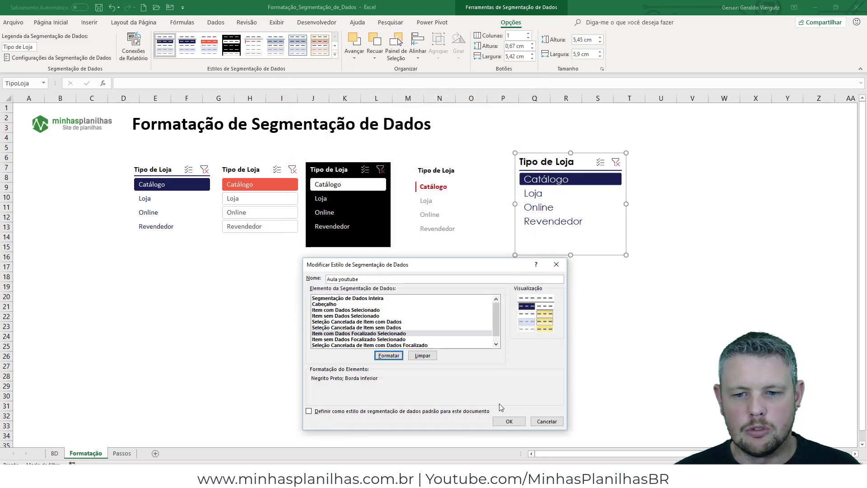
{"action": "left_click", "coordinate": [509, 421]}
{"action": "left_click", "coordinate": [629, 346]}
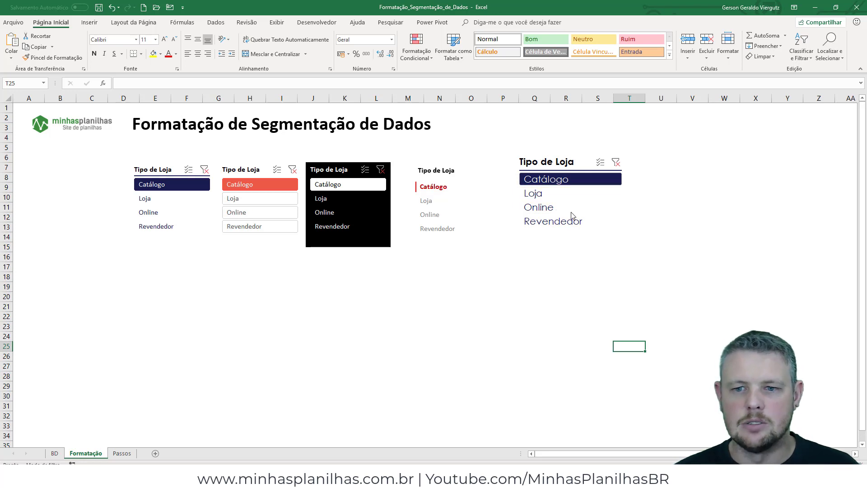
Step: Modify the Aula youtube style and clear the fill of its Seleção Cancelada de Item com Dados Focalizado element
{"action": "left_click", "coordinate": [565, 156]}
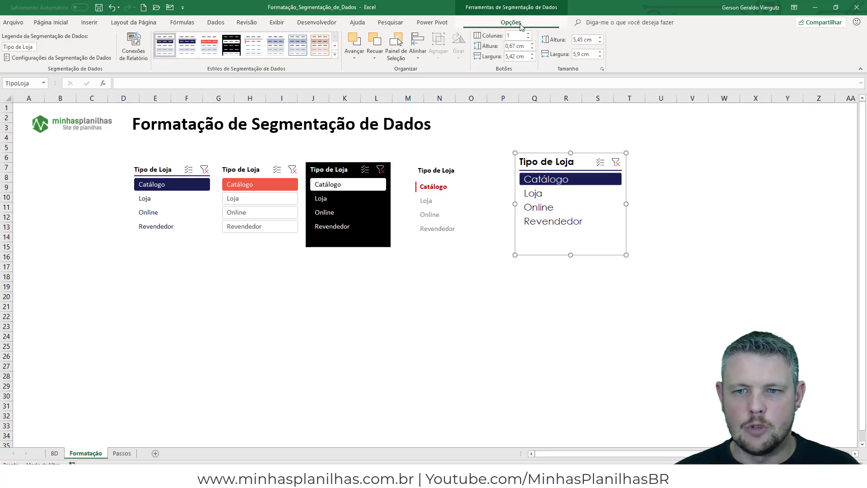
{"action": "right_click", "coordinate": [166, 45]}
{"action": "left_click", "coordinate": [185, 58]}
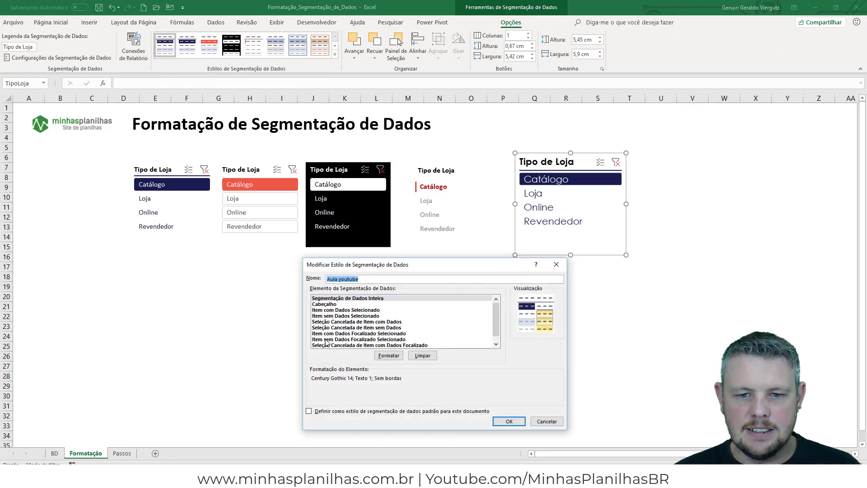
{"action": "left_click", "coordinate": [334, 340]}
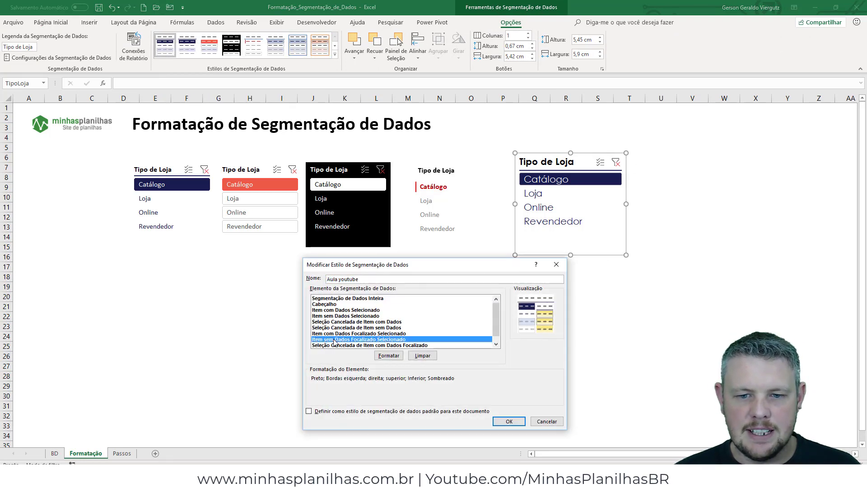
{"action": "scroll", "coordinate": [419, 317], "scroll_direction": "down", "scroll_amount": 1}
{"action": "left_click", "coordinate": [397, 339]}
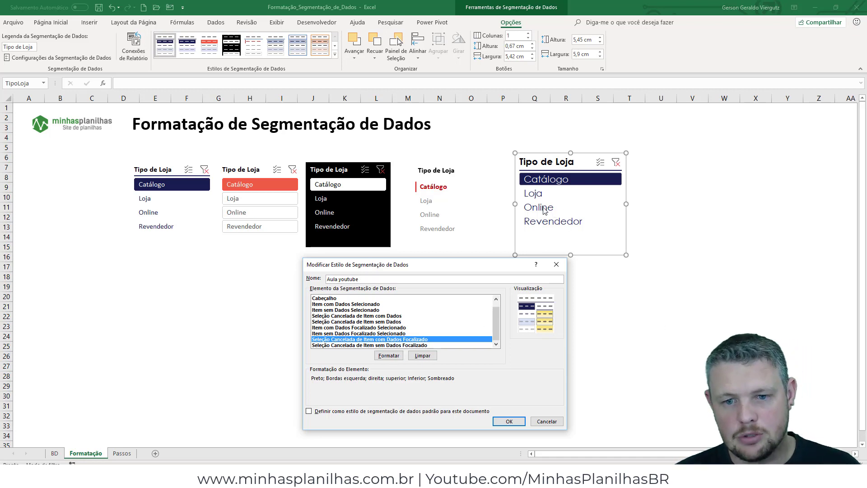
{"action": "left_click", "coordinate": [391, 357]}
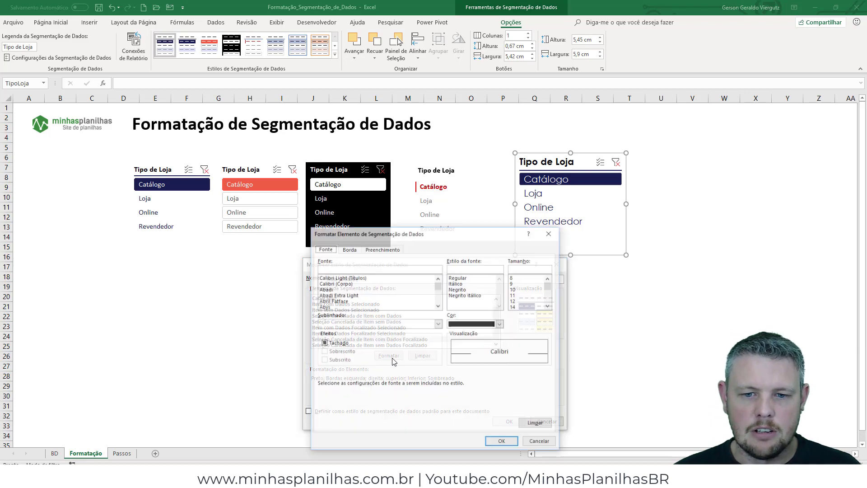
{"action": "left_click", "coordinate": [382, 249]}
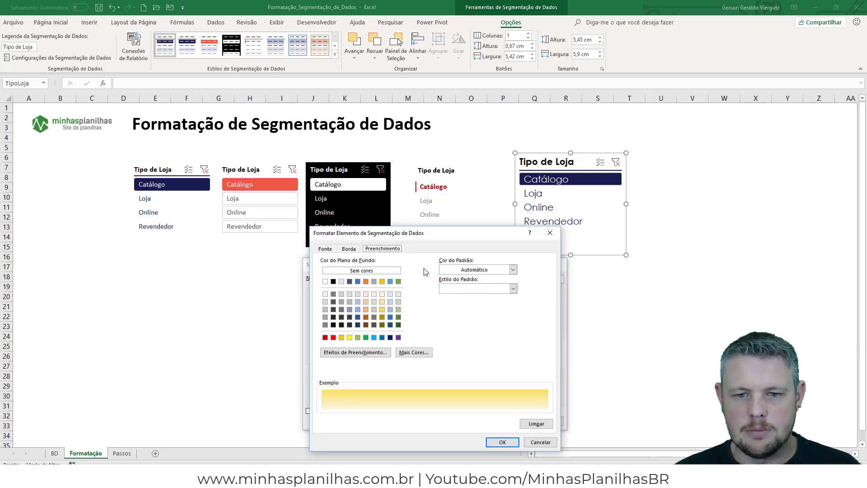
{"action": "left_click", "coordinate": [536, 423]}
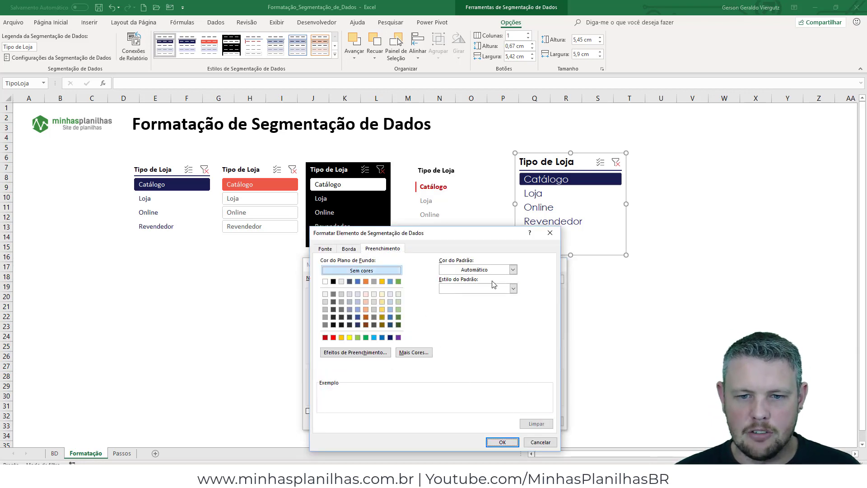
Step: Replace the borders of the Seleção Cancelada de Item com Dados Focalizado element with a single solid dark blue bottom border
{"action": "left_click", "coordinate": [349, 249]}
{"action": "left_click", "coordinate": [419, 280]}
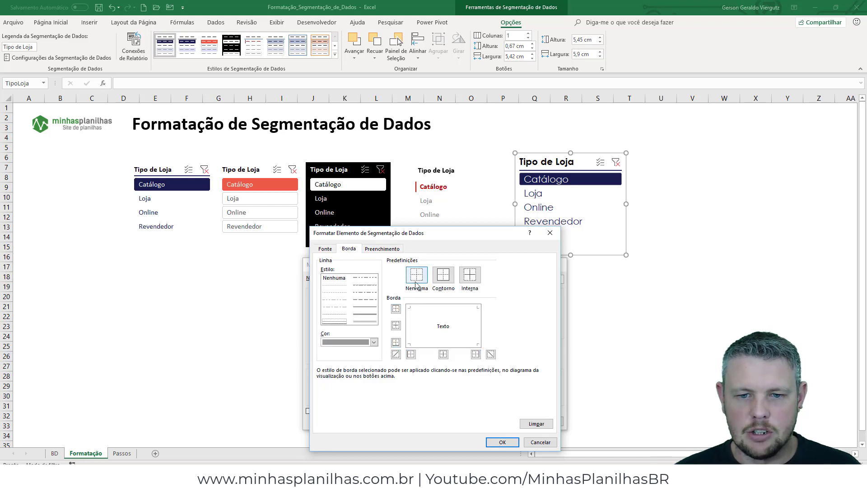
{"action": "left_click", "coordinate": [366, 308]}
{"action": "left_click", "coordinate": [361, 342]}
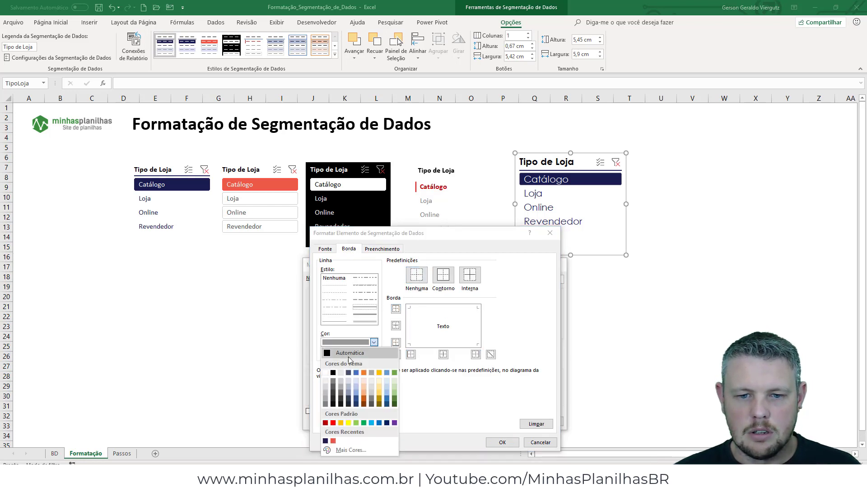
{"action": "left_click", "coordinate": [326, 444]}
{"action": "left_click", "coordinate": [396, 342]}
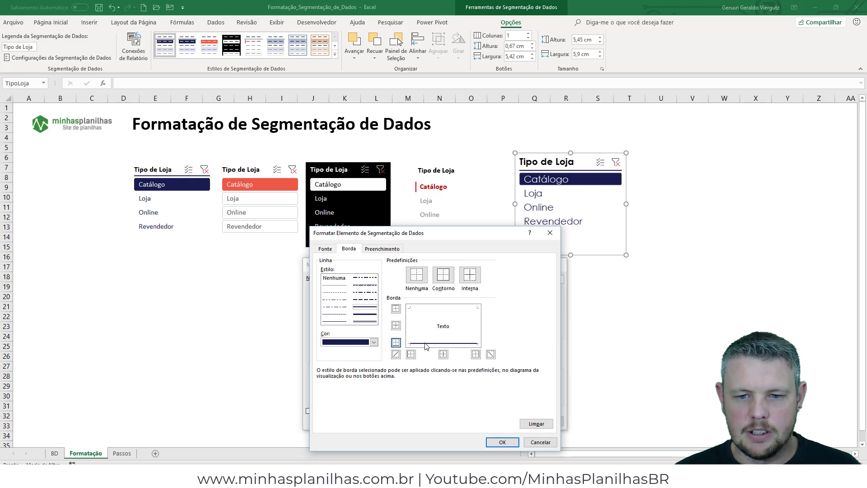
Step: Make the font of the Seleção Cancelada de Item com Dados Focalizado element dark blue and Negrito, and save the style
{"action": "left_click", "coordinate": [326, 248]}
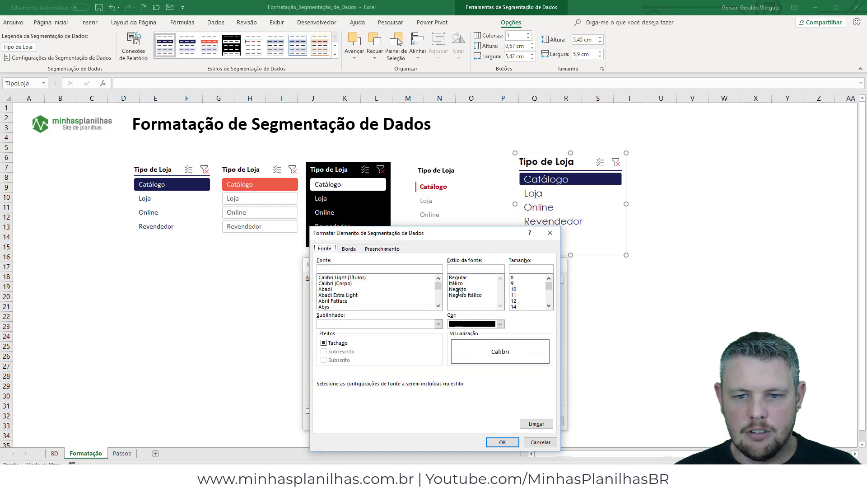
{"action": "left_click", "coordinate": [500, 324]}
{"action": "left_click", "coordinate": [451, 426]}
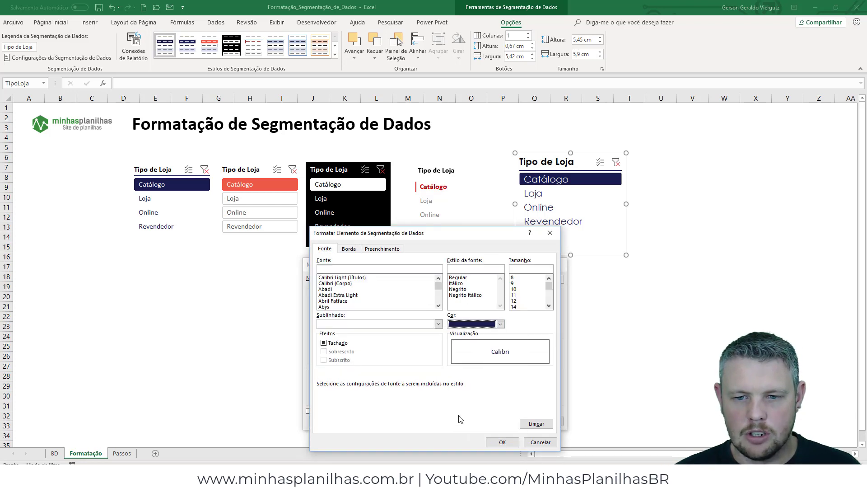
{"action": "left_click", "coordinate": [460, 289]}
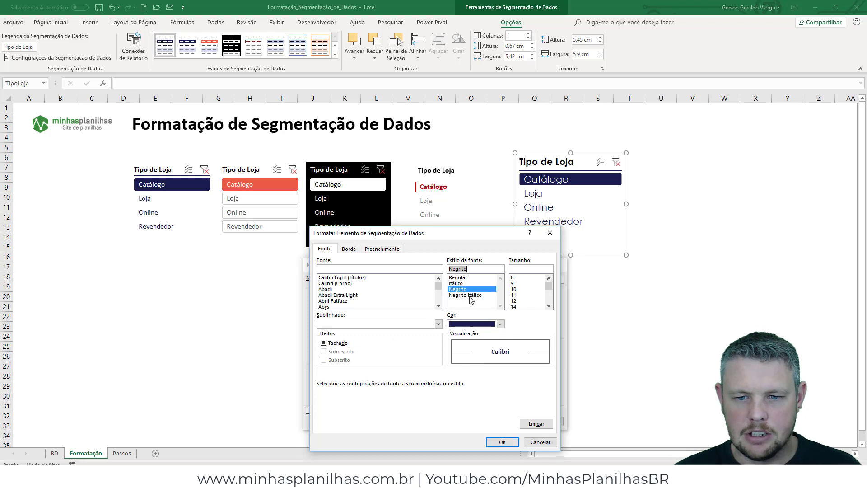
{"action": "left_click", "coordinate": [503, 442]}
{"action": "left_click", "coordinate": [507, 421]}
{"action": "left_click", "coordinate": [544, 385]}
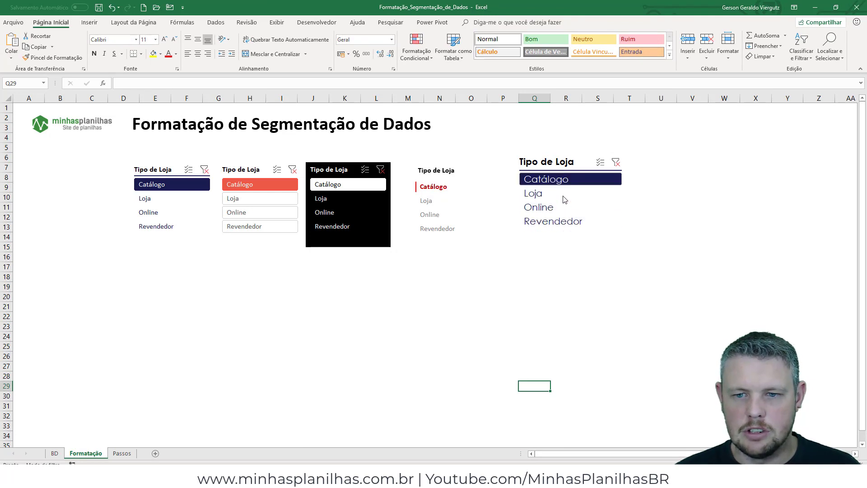
Step: Modify the Aula youtube style, set the font color of Item com Dados Focalizado Selecionado to the recent dark blue, and save
{"action": "left_click", "coordinate": [542, 161]}
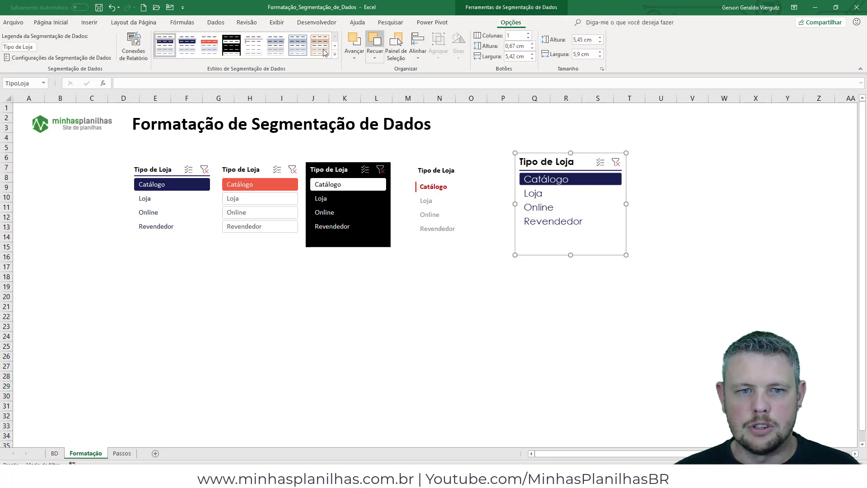
{"action": "right_click", "coordinate": [173, 50]}
{"action": "left_click", "coordinate": [190, 67]}
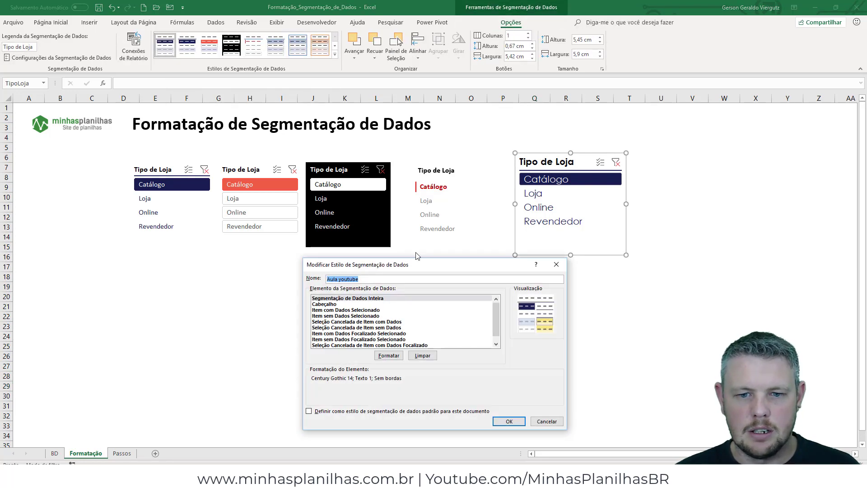
{"action": "left_click", "coordinate": [335, 333]}
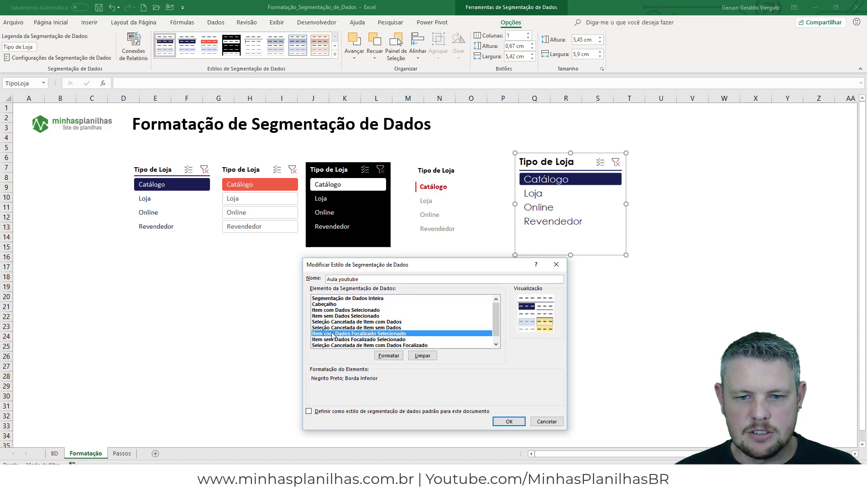
{"action": "left_click", "coordinate": [388, 356]}
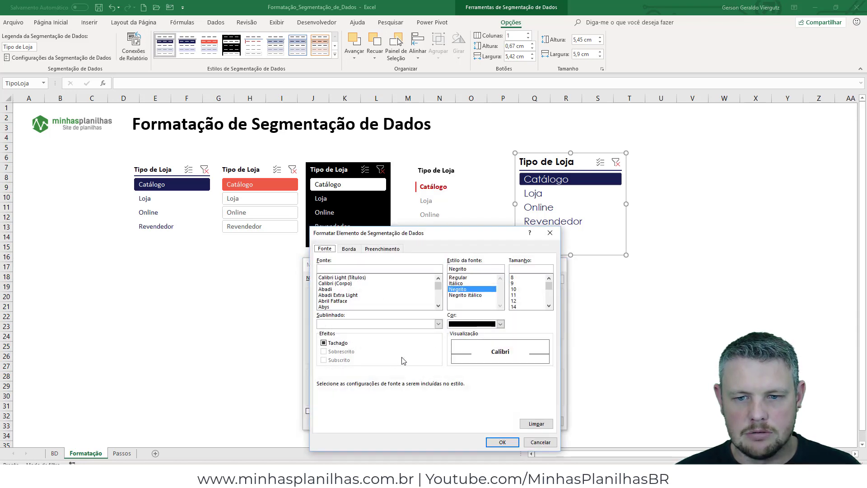
{"action": "left_click", "coordinate": [490, 324]}
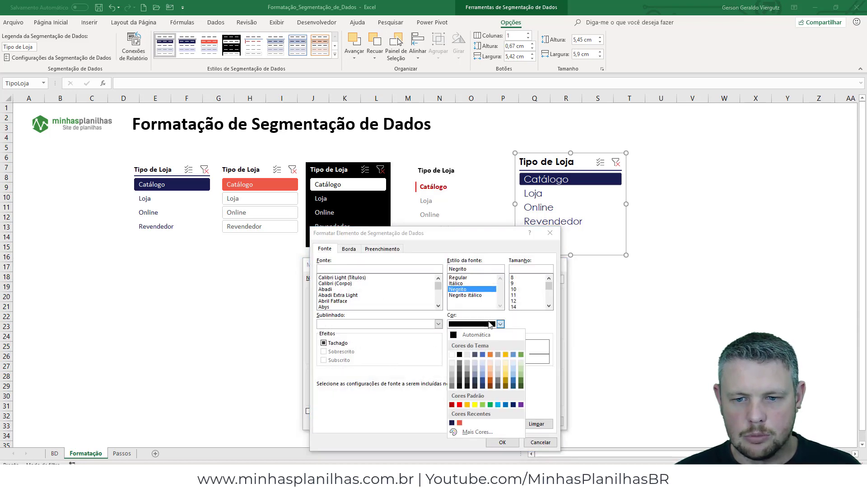
{"action": "left_click", "coordinate": [451, 422]}
{"action": "left_click", "coordinate": [501, 442]}
{"action": "left_click", "coordinate": [509, 421]}
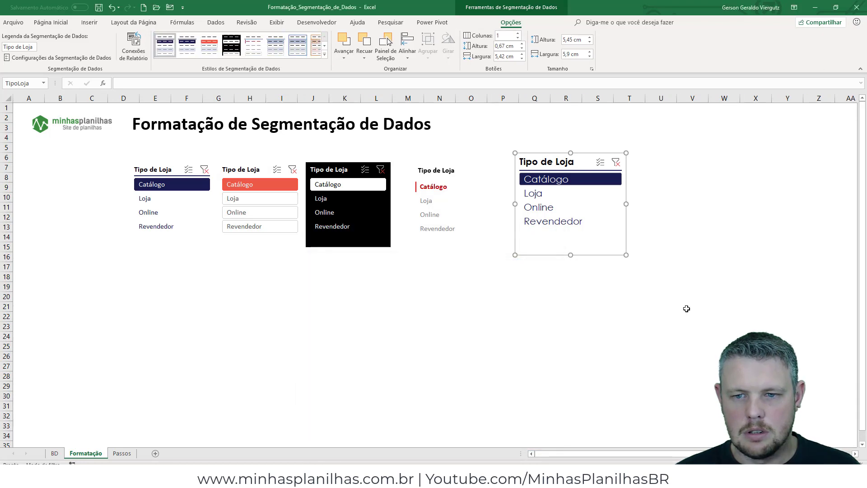
{"action": "left_click", "coordinate": [685, 305]}
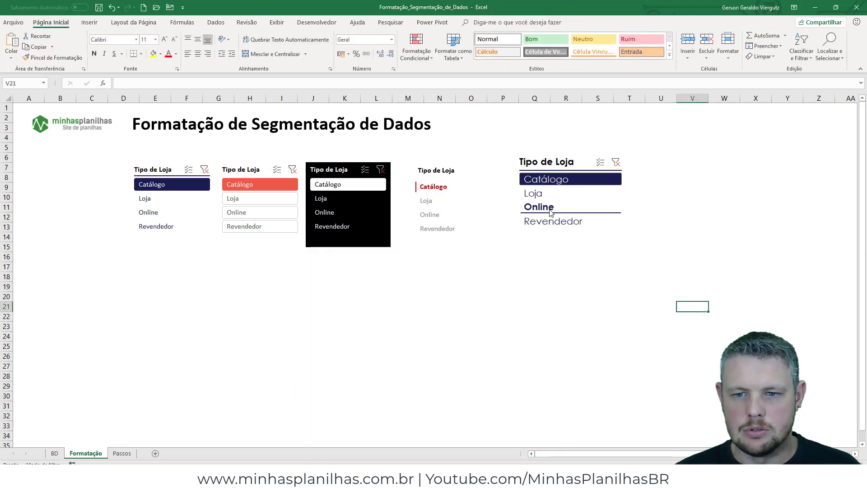
Step: Try the red-text Tipo de Loja slicer by filtering to Revendedor and then back to Catálogo
{"action": "left_click", "coordinate": [556, 159]}
{"action": "left_click", "coordinate": [692, 366]}
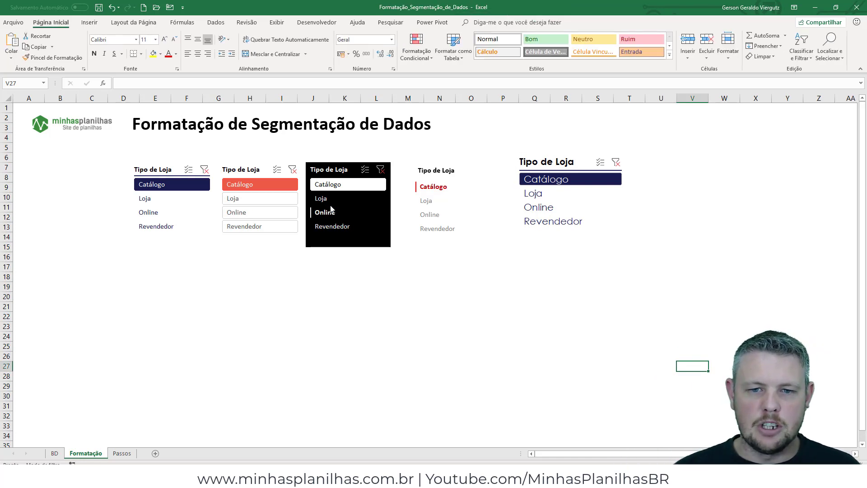
{"action": "left_click", "coordinate": [437, 228]}
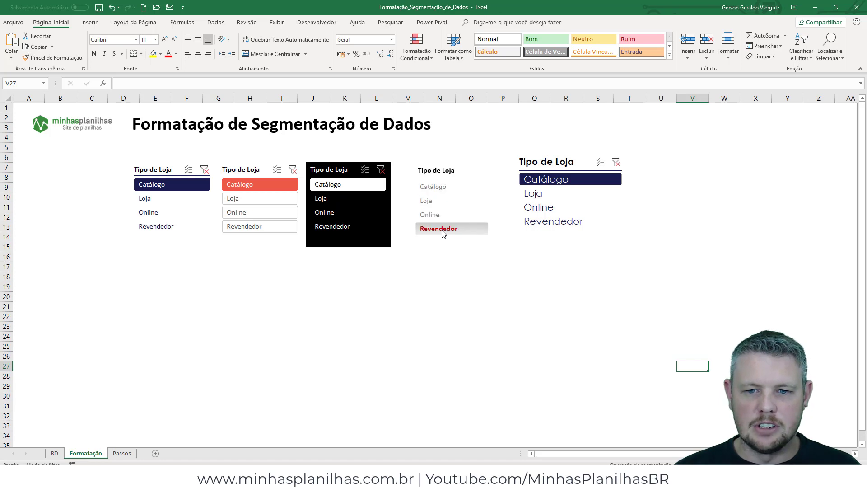
{"action": "left_click", "coordinate": [434, 187]}
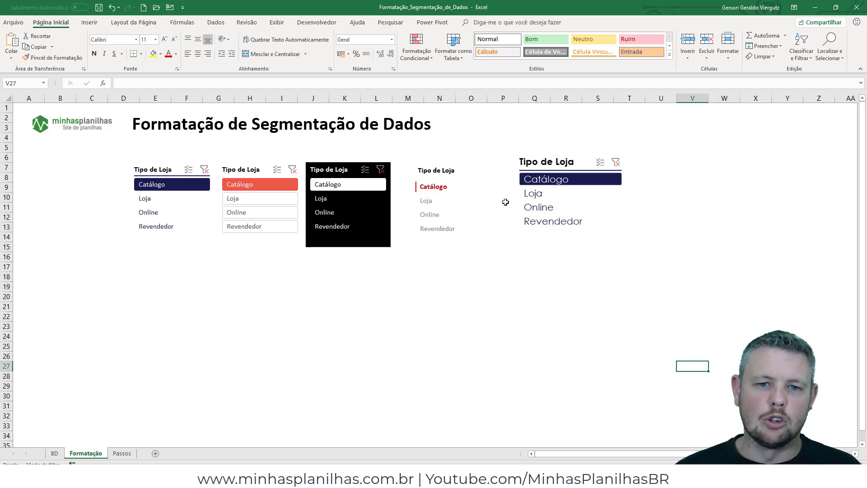
Step: Examine the font, fill and border settings of the whole-slicer element in the orange-red slicer's Exemplo2 style
{"action": "left_click", "coordinate": [240, 173]}
{"action": "left_click", "coordinate": [511, 22]}
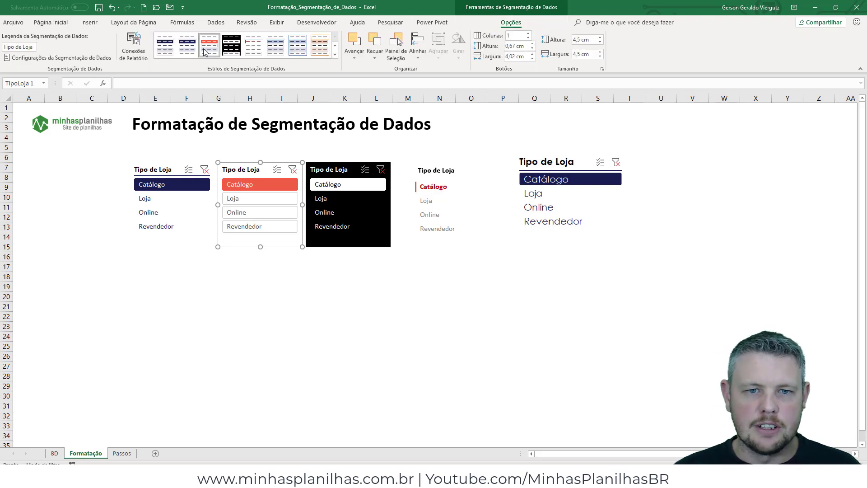
{"action": "right_click", "coordinate": [209, 50]}
{"action": "left_click", "coordinate": [231, 72]}
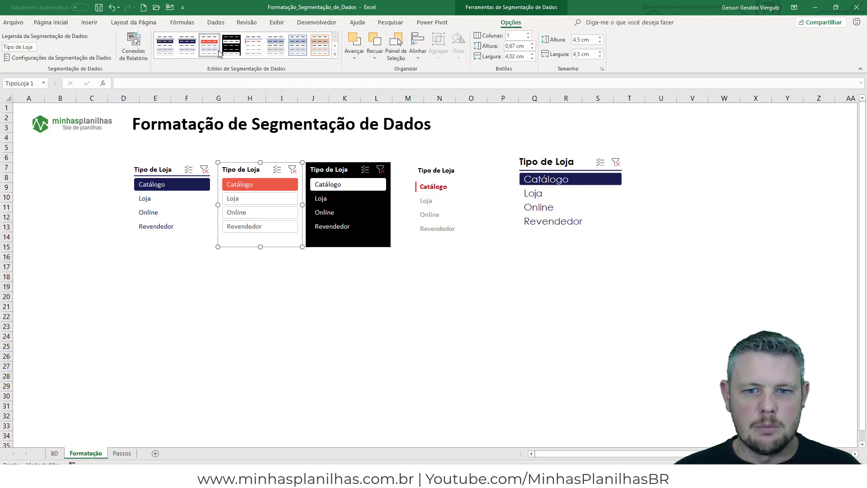
{"action": "left_click", "coordinate": [388, 355]}
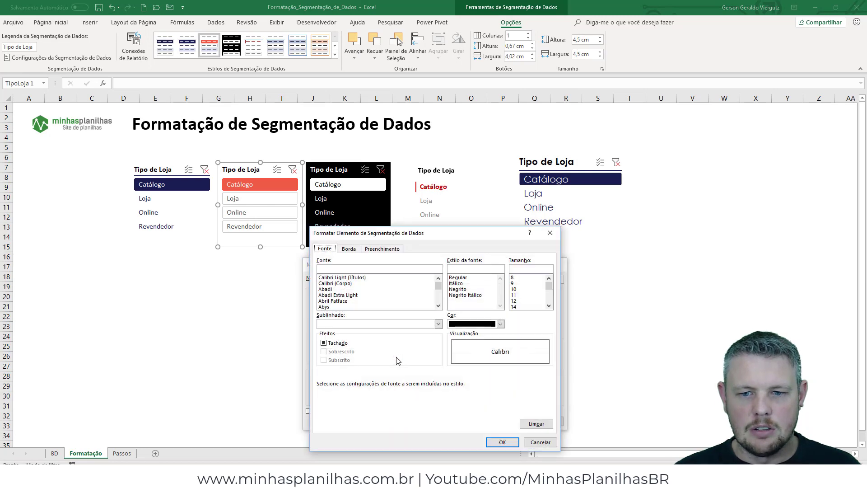
{"action": "left_click", "coordinate": [380, 250]}
{"action": "left_click", "coordinate": [352, 250]}
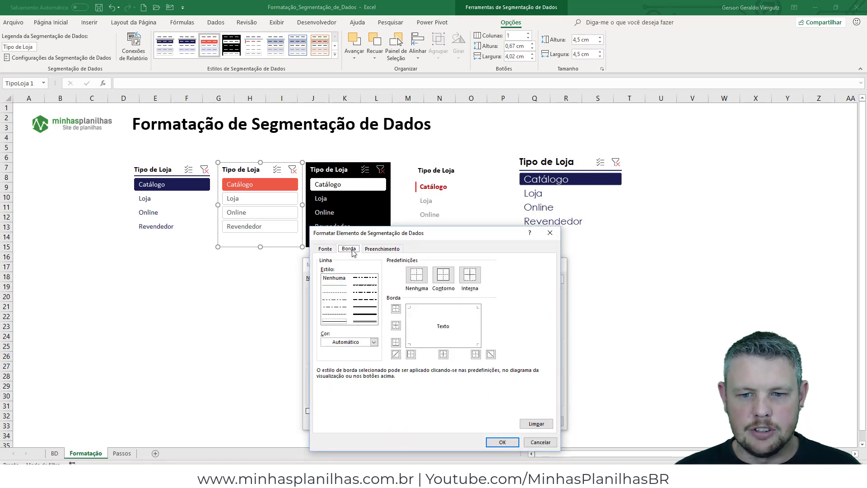
{"action": "left_click", "coordinate": [540, 442]}
Step: Review the Cabeçalho and Item com Dados Selecionado elements of the Exemplo2 style, including the latter's fill, without changing the style
{"action": "left_click", "coordinate": [336, 304]}
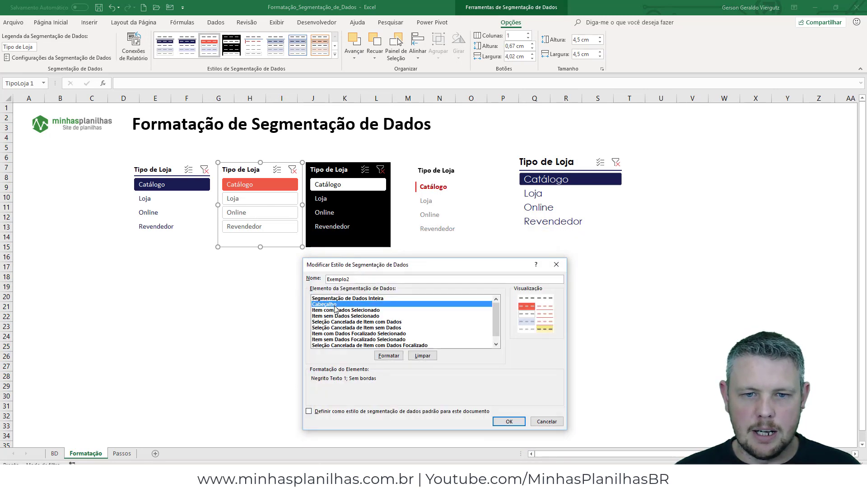
{"action": "left_click", "coordinate": [333, 310]}
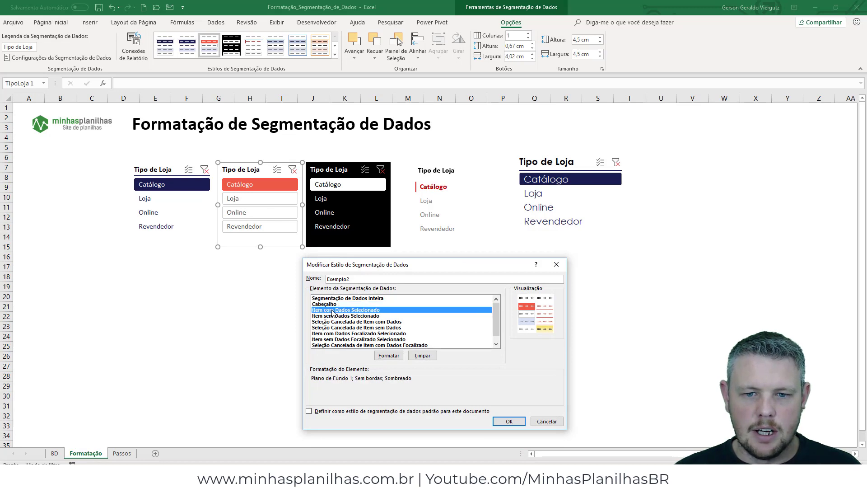
{"action": "left_click", "coordinate": [389, 355]}
{"action": "left_click", "coordinate": [325, 248]}
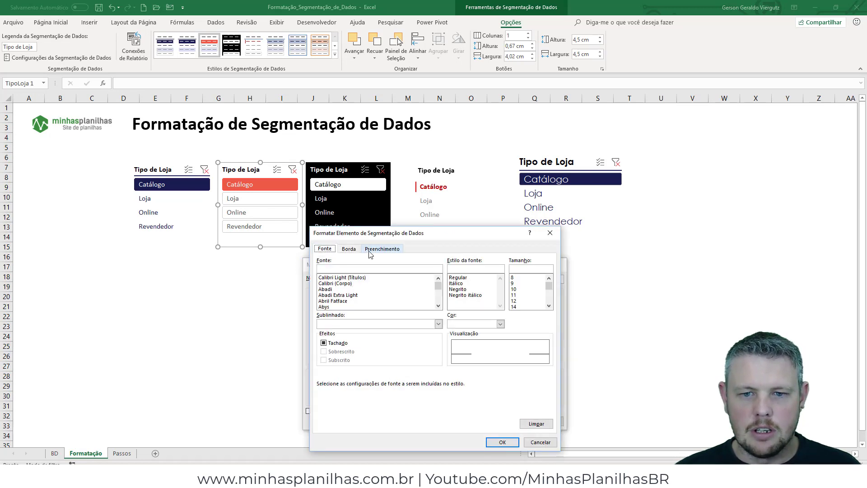
{"action": "left_click", "coordinate": [371, 251]}
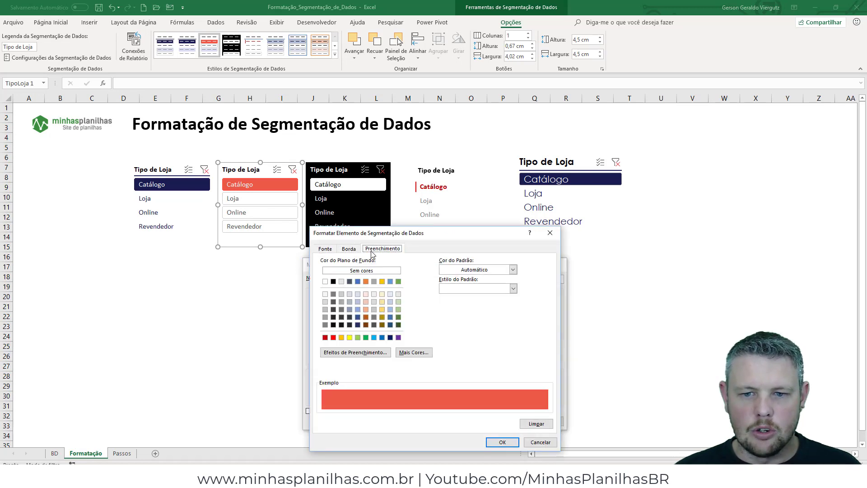
{"action": "left_click", "coordinate": [536, 443]}
{"action": "left_click", "coordinate": [547, 424]}
{"action": "left_click", "coordinate": [463, 346]}
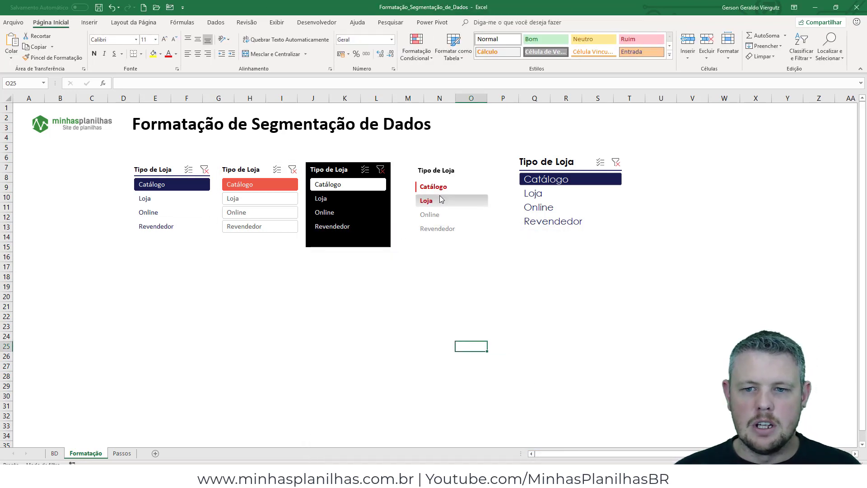
Step: Move the large Tipo de Loja slicer straight down so that its top edge sits around row 9
{"action": "left_click", "coordinate": [550, 158]}
{"action": "left_click_drag", "start_coordinate": [549, 158], "coordinate": [549, 190]}
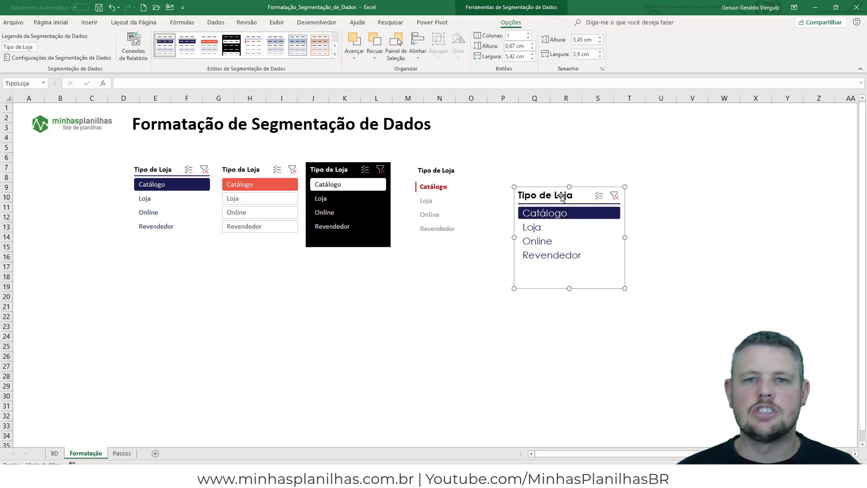